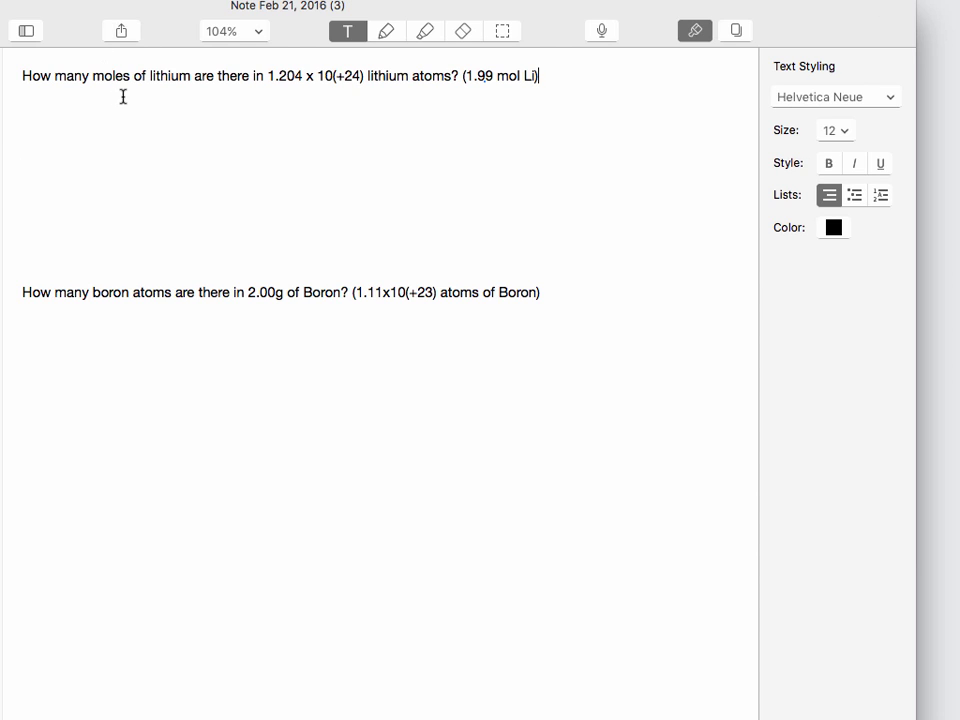
Switch from typed text to the Pen tool with fine blue ink
left_click(381, 33)
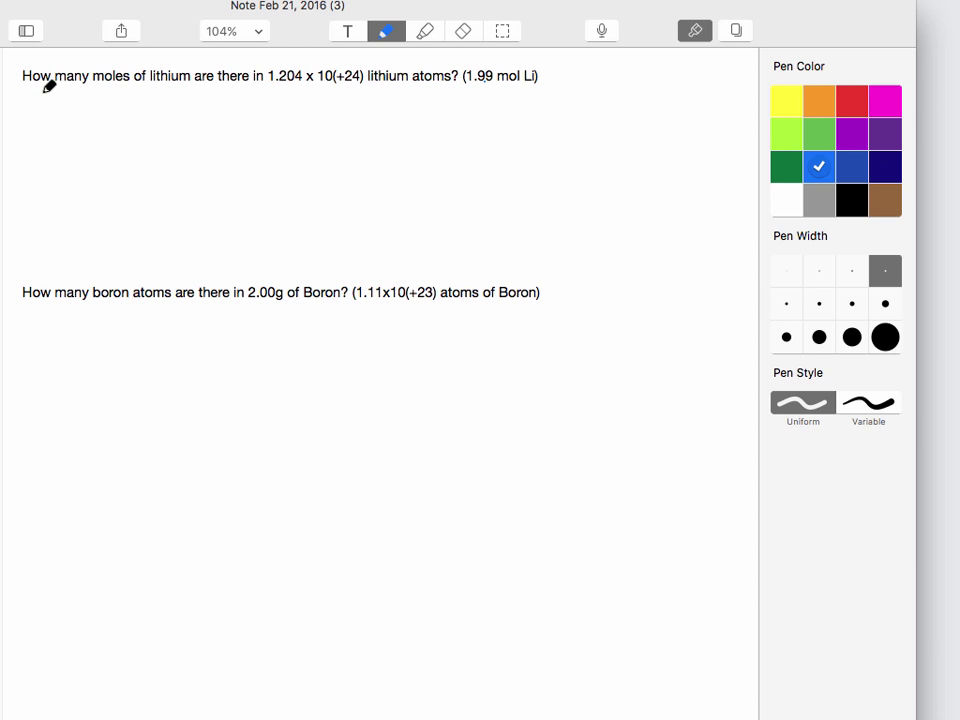
Handwrite '? moles Li =' beneath the lithium question in blue
left_click(47, 132)
mouse_move(44, 93)
left_mouse_down()
mouse_move(67, 128)
mouse_move(83, 115)
mouse_move(108, 122)
mouse_move(120, 107)
mouse_move(132, 128)
mouse_move(159, 127)
mouse_move(205, 102)
mouse_move(222, 120)
mouse_move(275, 113)
left_mouse_up()
mouse_move(256, 122)
left_mouse_down()
mouse_move(314, 122)
mouse_move(338, 93)
mouse_move(347, 113)
mouse_move(371, 95)
mouse_move(416, 107)
left_mouse_up()
left_click(320, 122)
Write '1.204 × 10²⁴ lithium atoms' after the equals sign, then start a '?' below the boron question
mouse_move(411, 92)
left_mouse_down()
mouse_move(410, 118)
mouse_move(445, 116)
left_mouse_up()
left_click_drag(445, 103, 431, 116)
mouse_move(458, 98)
left_mouse_down()
mouse_move(492, 84)
mouse_move(497, 94)
mouse_move(530, 92)
left_mouse_up()
mouse_move(524, 84)
left_mouse_down()
mouse_move(521, 107)
mouse_move(564, 81)
mouse_move(579, 101)
mouse_move(617, 108)
mouse_move(662, 113)
mouse_move(686, 96)
mouse_move(703, 117)
mouse_move(720, 103)
mouse_move(740, 110)
left_mouse_up()
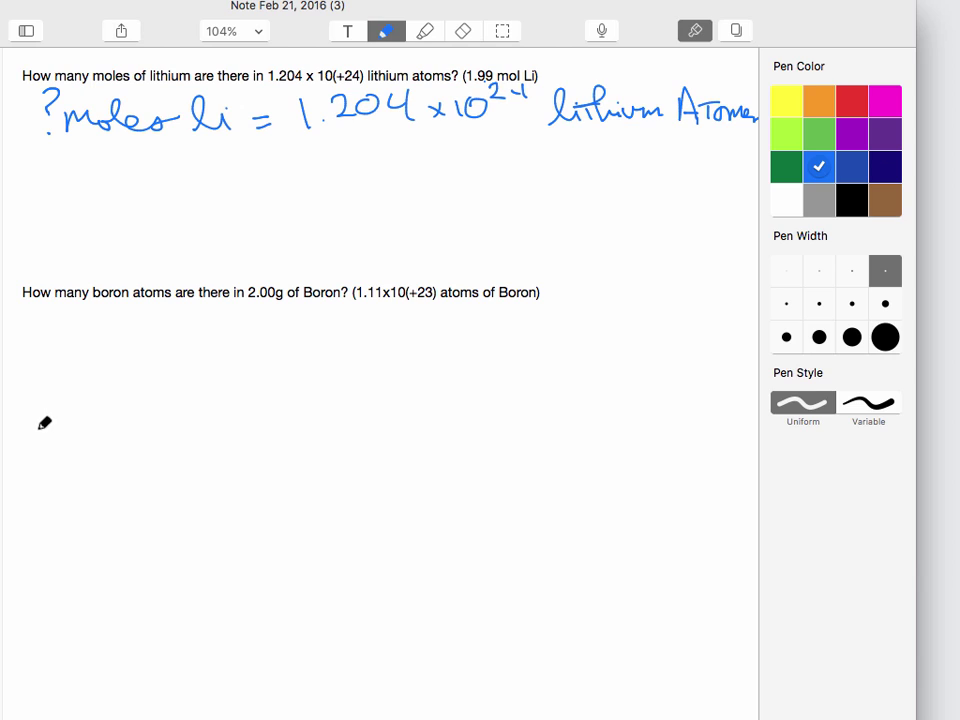
left_click_drag(35, 430, 42, 458)
Write '? dozens of tires in 48 tires' below the boron question
left_click(41, 469)
mouse_move(80, 410)
left_mouse_down()
mouse_move(84, 462)
mouse_move(114, 447)
mouse_move(109, 481)
mouse_move(132, 450)
mouse_move(194, 453)
mouse_move(223, 427)
mouse_move(221, 457)
mouse_move(307, 437)
mouse_move(325, 446)
mouse_move(249, 435)
mouse_move(407, 435)
left_mouse_up()
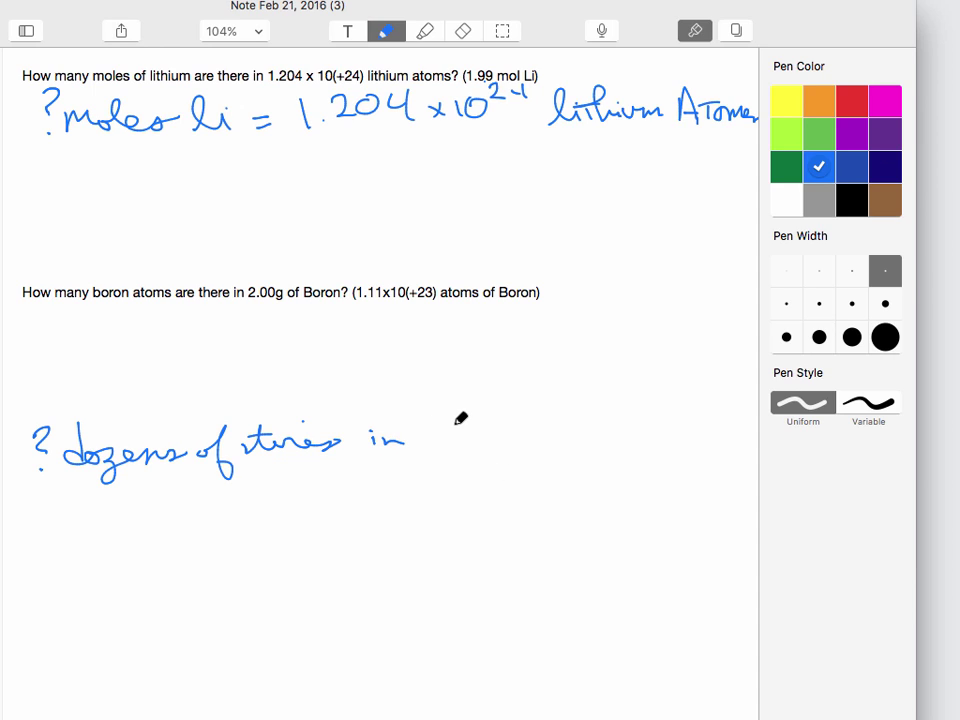
mouse_move(462, 421)
left_mouse_down()
mouse_move(476, 433)
mouse_move(472, 446)
mouse_move(503, 427)
mouse_move(561, 427)
mouse_move(582, 441)
mouse_move(516, 436)
left_mouse_up()
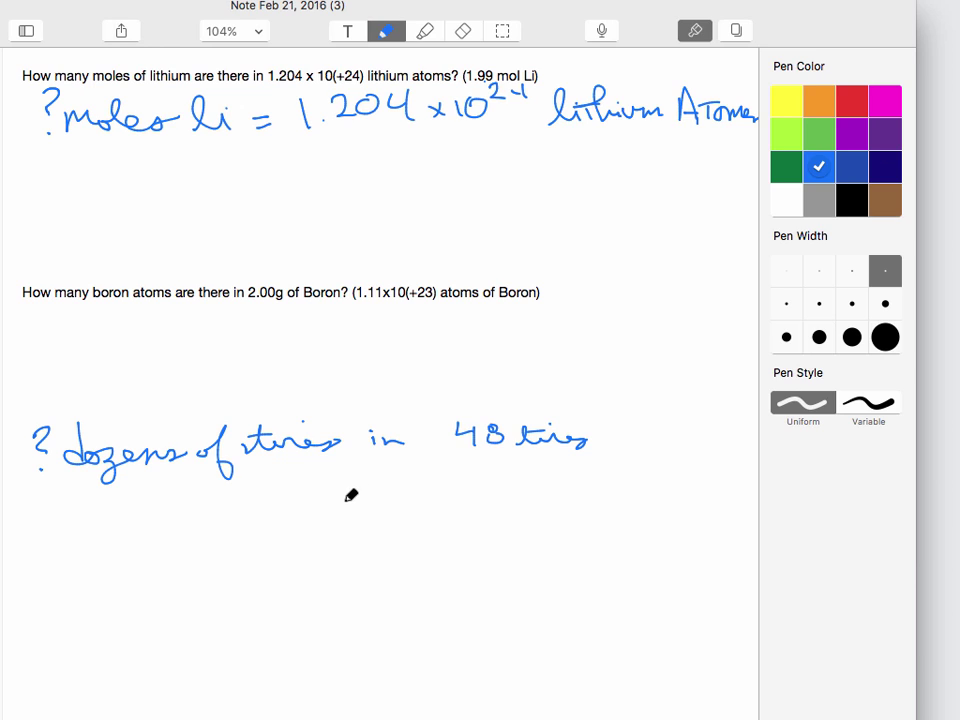
Write '48 tires × 1 dozen / 12 =', crossing out the cancelled tires units
mouse_move(90, 523)
left_mouse_down()
mouse_move(216, 528)
mouse_move(196, 516)
mouse_move(413, 530)
left_mouse_up()
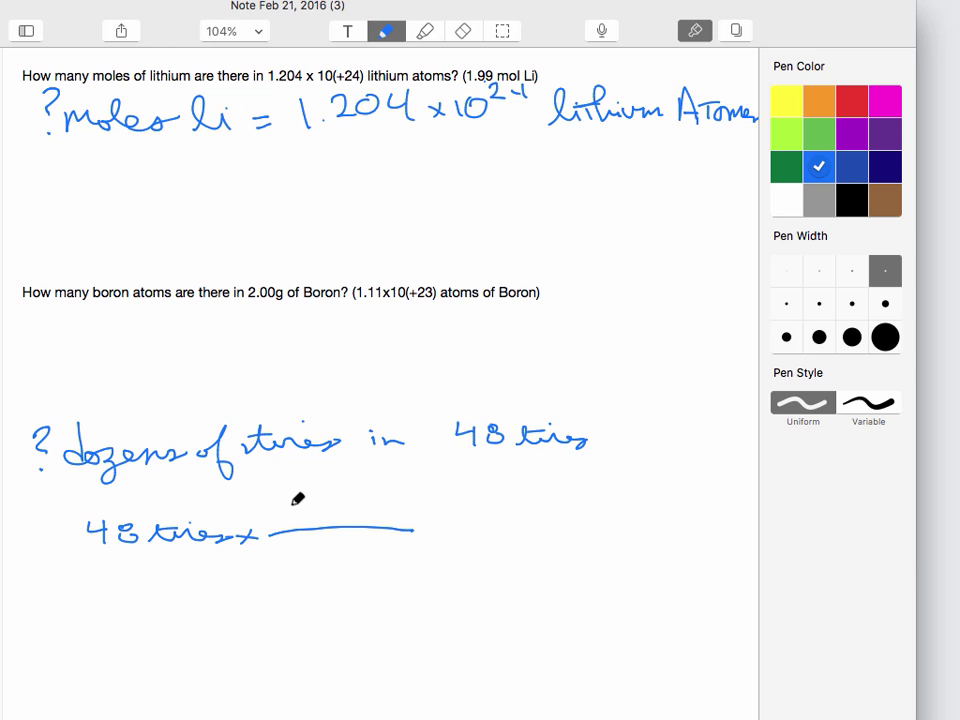
mouse_move(297, 504)
left_mouse_down()
mouse_move(296, 524)
mouse_move(319, 506)
mouse_move(360, 524)
left_mouse_up()
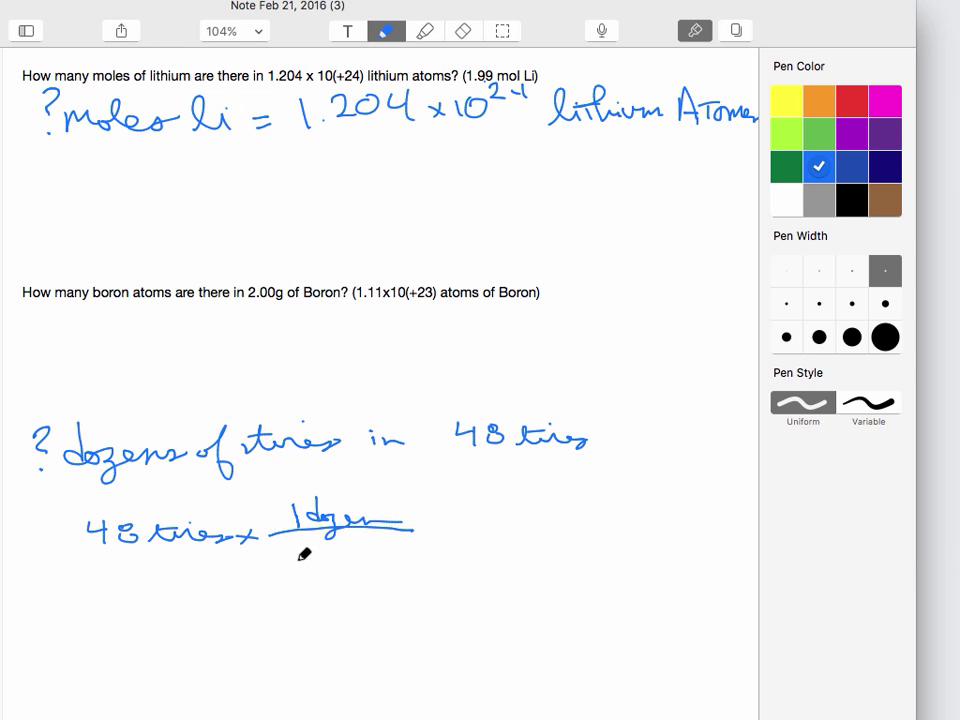
mouse_move(301, 545)
left_mouse_down()
mouse_move(300, 563)
mouse_move(347, 561)
left_mouse_up()
left_click_drag(103, 550, 235, 527)
left_click_drag(296, 566, 314, 548)
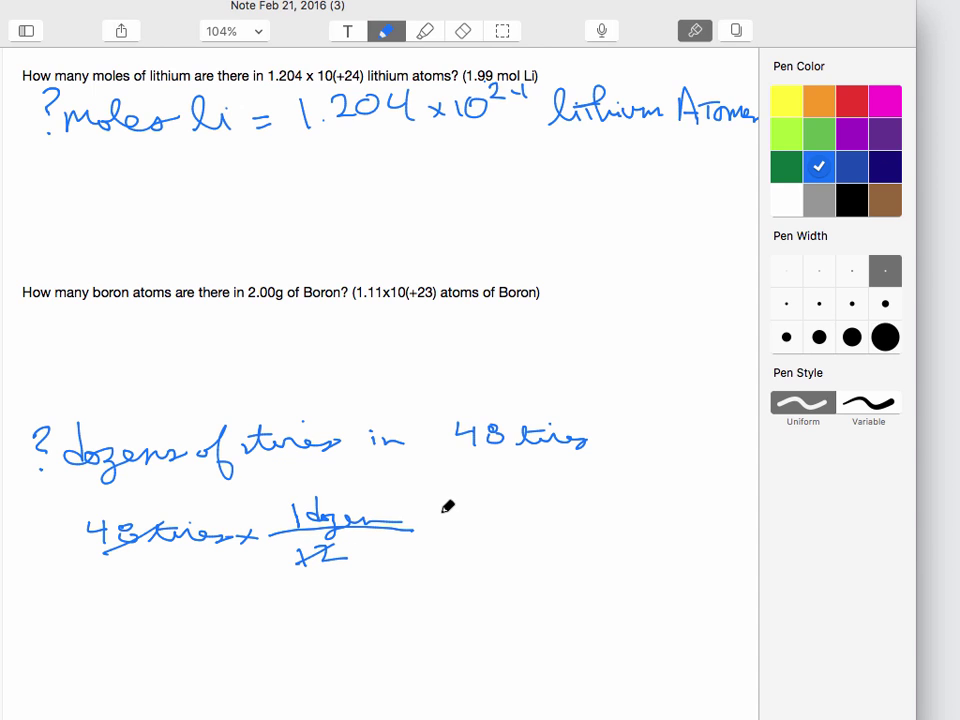
left_click_drag(440, 521, 452, 519)
mouse_move(441, 528)
left_mouse_down()
mouse_move(547, 518)
mouse_move(579, 523)
mouse_move(584, 536)
mouse_move(645, 533)
left_mouse_up()
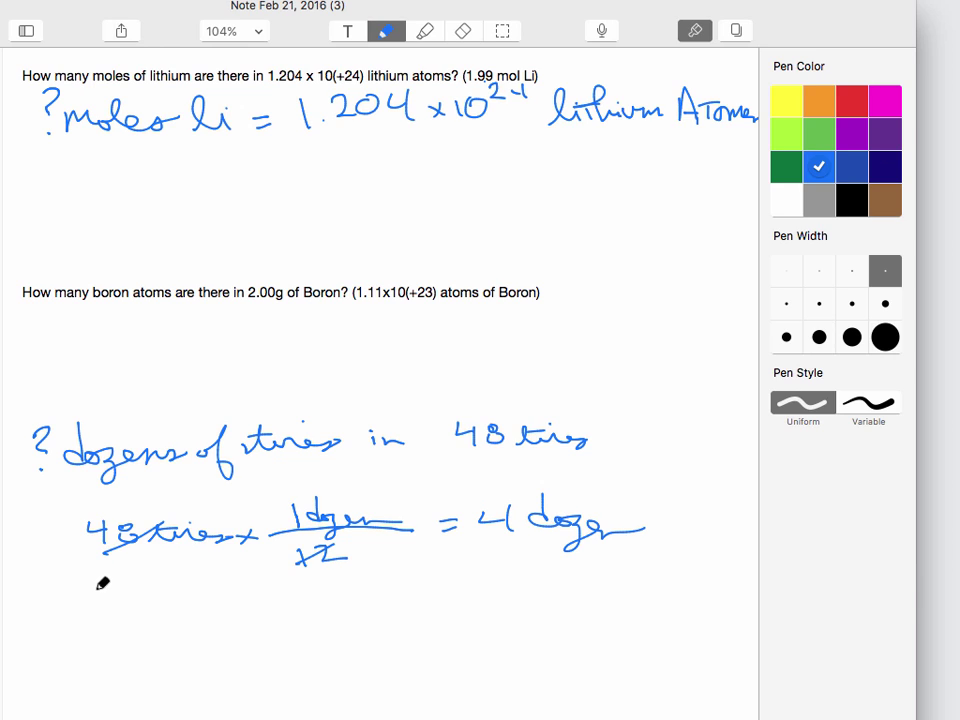
mouse_move(81, 615)
left_mouse_down()
mouse_move(179, 599)
mouse_move(198, 616)
mouse_move(181, 607)
mouse_move(314, 617)
left_mouse_up()
mouse_move(336, 613)
left_mouse_down()
mouse_move(403, 600)
mouse_move(476, 602)
left_mouse_up()
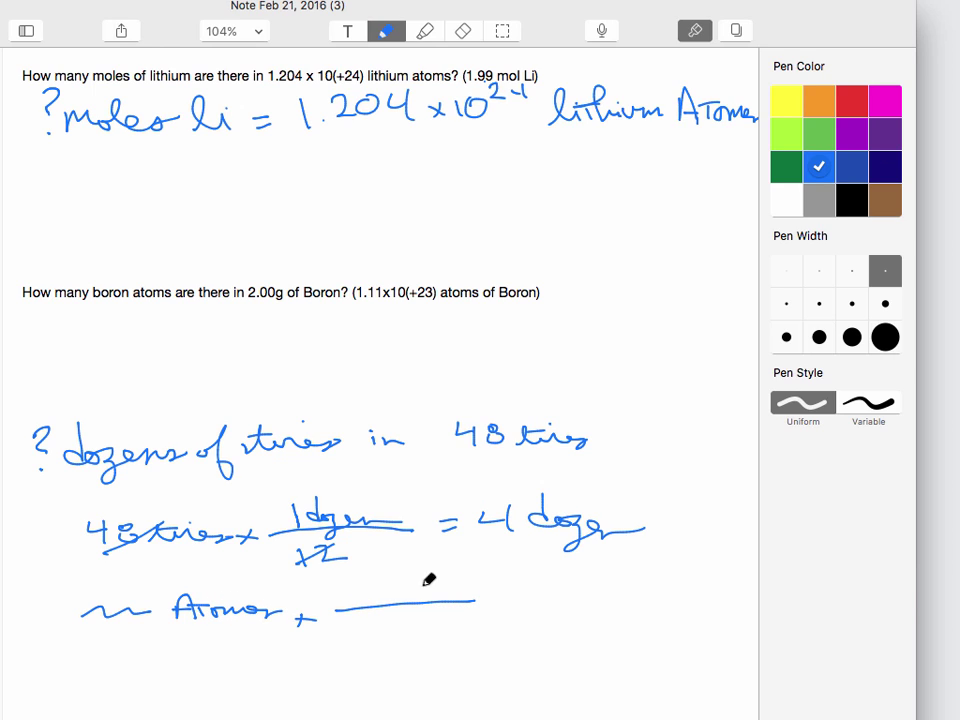
left_click_drag(352, 584, 472, 592)
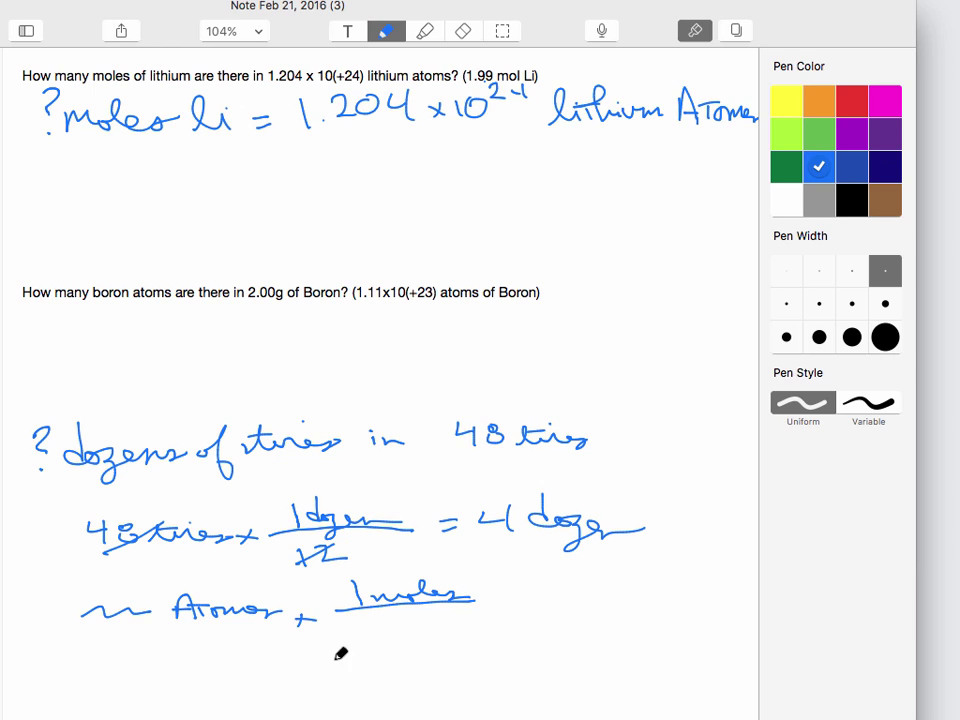
mouse_move(352, 636)
left_mouse_down()
mouse_move(399, 633)
mouse_move(410, 642)
mouse_move(480, 638)
mouse_move(465, 630)
mouse_move(494, 621)
left_mouse_up()
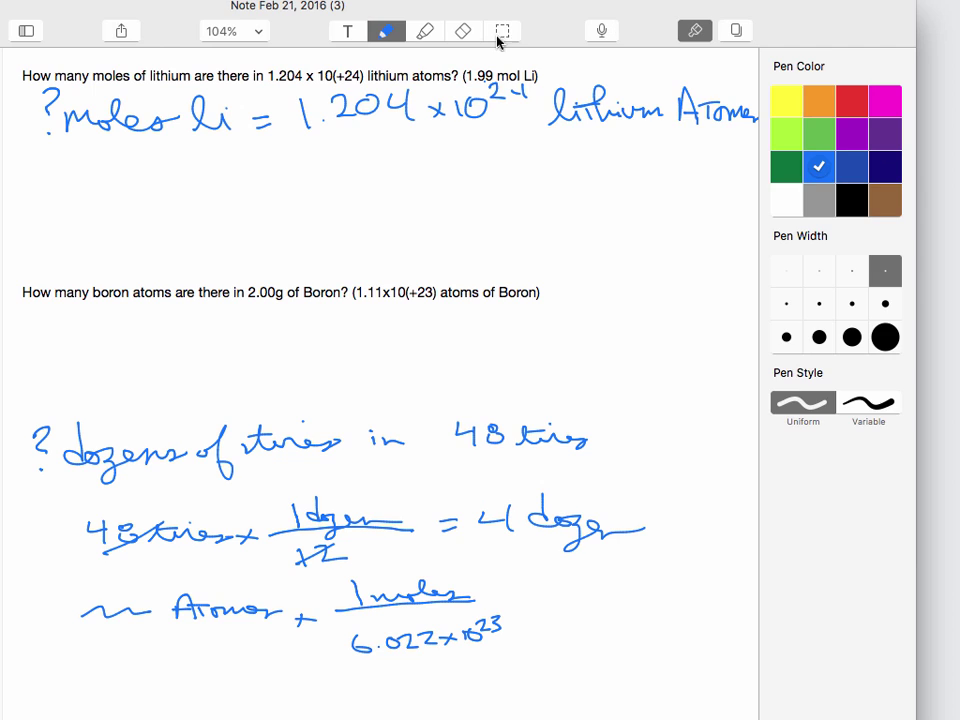
left_click(463, 31)
mouse_move(91, 621)
left_mouse_down()
mouse_move(198, 612)
mouse_move(43, 612)
mouse_move(503, 578)
mouse_move(326, 628)
mouse_move(276, 668)
mouse_move(414, 620)
mouse_move(307, 640)
mouse_move(279, 614)
mouse_move(216, 626)
mouse_move(390, 603)
mouse_move(441, 624)
mouse_move(345, 645)
mouse_move(491, 596)
mouse_move(352, 617)
mouse_move(182, 615)
mouse_move(267, 616)
mouse_move(405, 636)
left_mouse_up()
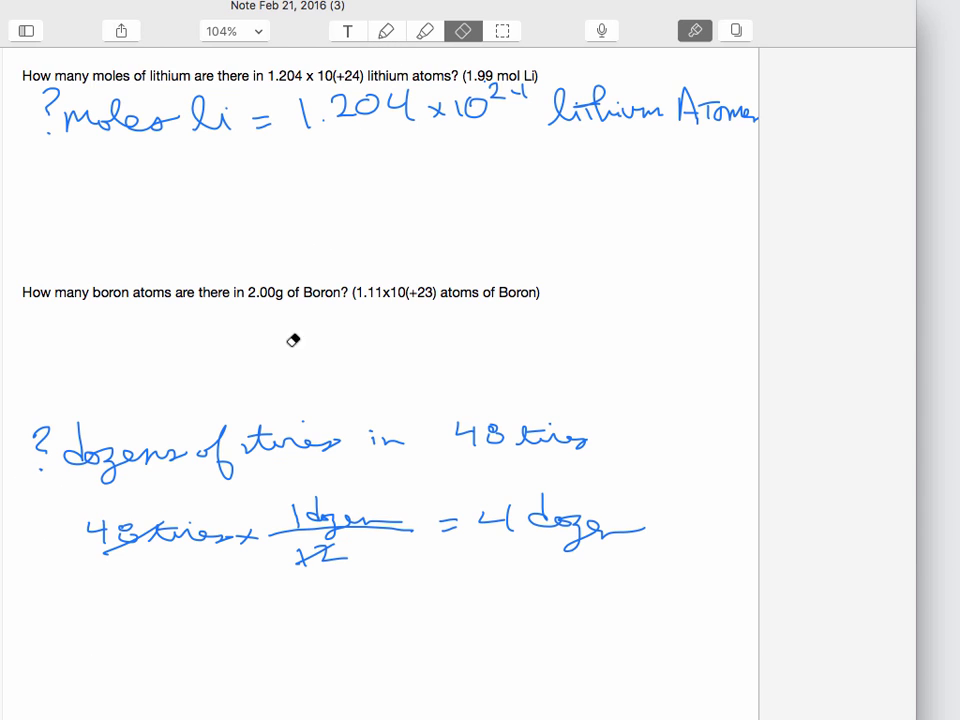
Handwrite a new line '48 tires × 1 mol / 6.022×10²³' below the tire example
left_click(385, 32)
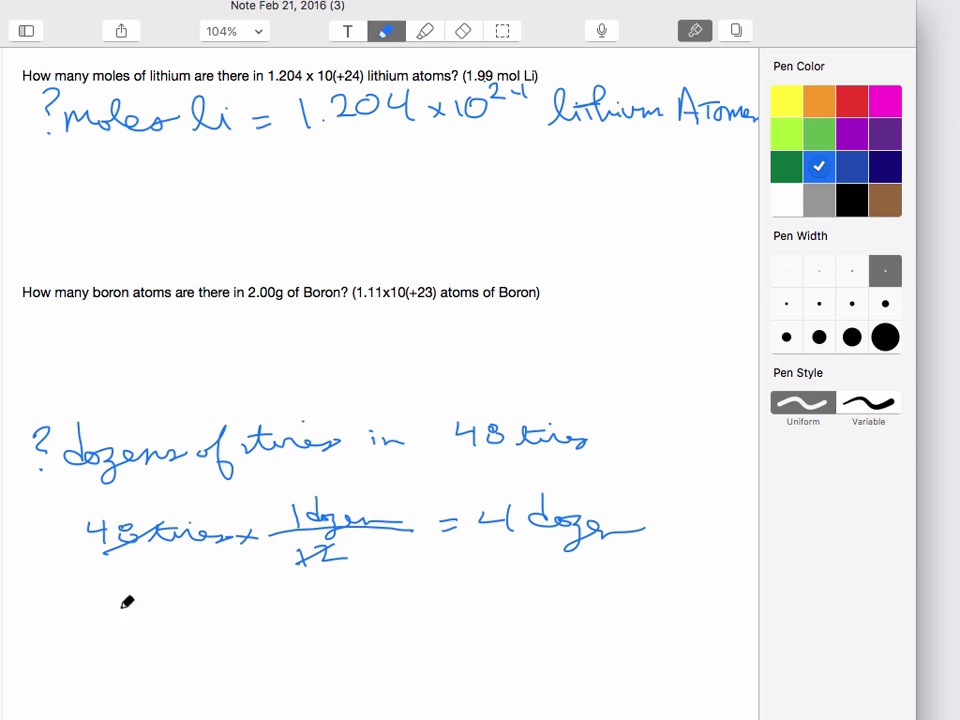
left_click_drag(84, 603, 97, 628)
mouse_move(126, 601)
left_mouse_down()
mouse_move(118, 630)
mouse_move(160, 603)
mouse_move(176, 619)
mouse_move(190, 606)
mouse_move(222, 627)
mouse_move(192, 594)
mouse_move(165, 608)
mouse_move(265, 627)
mouse_move(425, 604)
left_mouse_up()
mouse_move(316, 580)
left_mouse_down()
mouse_move(373, 597)
mouse_move(392, 573)
mouse_move(298, 645)
mouse_move(314, 630)
mouse_move(318, 651)
mouse_move(368, 632)
mouse_move(383, 641)
mouse_move(436, 632)
left_mouse_up()
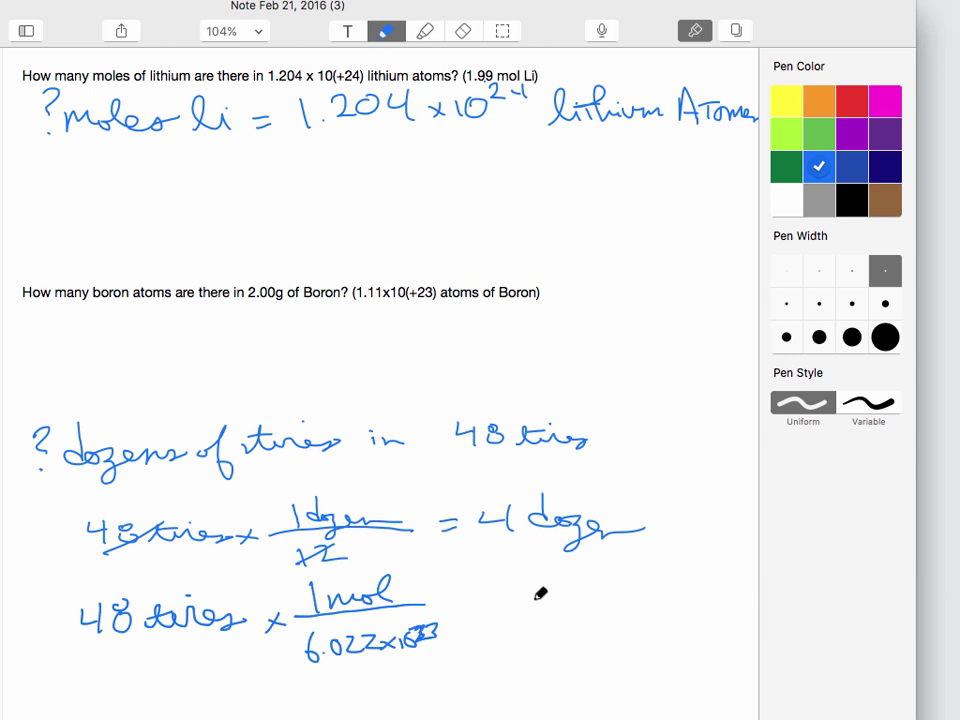
Add 'Moles' at the right, then erase the entire tire example with the Eraser
mouse_move(548, 592)
left_mouse_down()
mouse_move(585, 609)
mouse_move(601, 584)
mouse_move(607, 603)
mouse_move(638, 602)
left_mouse_up()
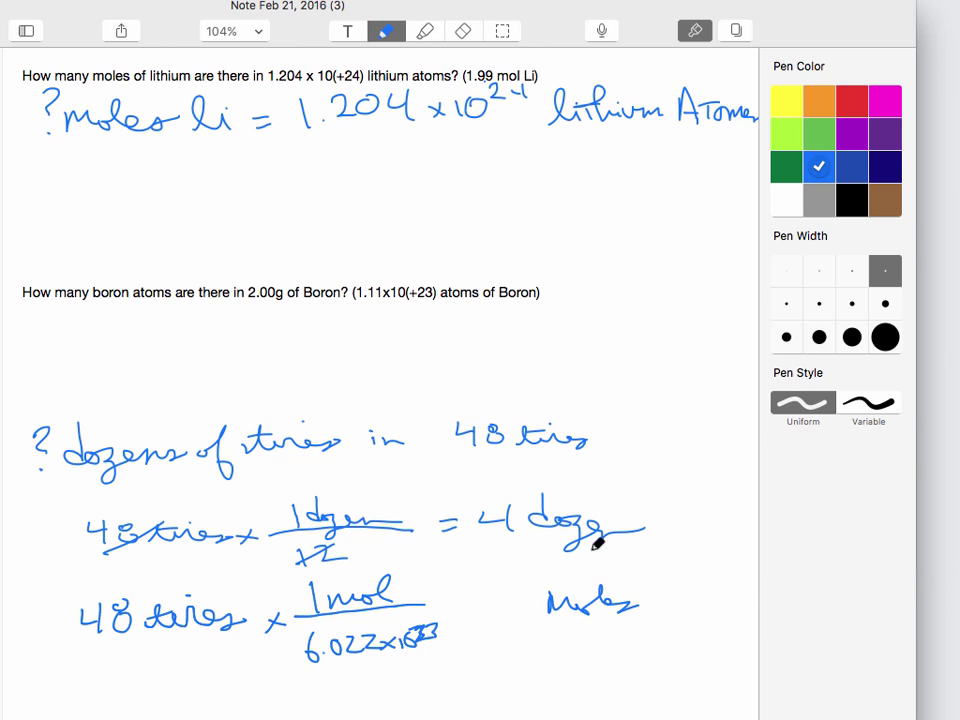
left_click(464, 31)
mouse_move(240, 442)
left_mouse_down()
mouse_move(158, 420)
mouse_move(108, 434)
mouse_move(546, 418)
mouse_move(618, 448)
mouse_move(421, 415)
mouse_move(531, 531)
mouse_move(584, 552)
mouse_move(599, 596)
mouse_move(573, 565)
mouse_move(608, 574)
mouse_move(596, 604)
mouse_move(522, 621)
mouse_move(420, 608)
mouse_move(400, 664)
mouse_move(297, 616)
mouse_move(136, 492)
mouse_move(107, 537)
mouse_move(161, 633)
mouse_move(150, 612)
mouse_move(293, 649)
mouse_move(393, 632)
mouse_move(424, 641)
mouse_move(406, 628)
mouse_move(278, 619)
mouse_move(303, 495)
mouse_move(262, 416)
mouse_move(281, 437)
mouse_move(116, 457)
mouse_move(81, 443)
mouse_move(212, 448)
mouse_move(326, 422)
mouse_move(428, 416)
mouse_move(553, 430)
mouse_move(549, 468)
mouse_move(571, 575)
mouse_move(551, 577)
mouse_move(553, 606)
mouse_move(608, 592)
mouse_move(660, 546)
mouse_move(616, 535)
mouse_move(450, 541)
mouse_move(311, 589)
mouse_move(396, 595)
mouse_move(328, 610)
mouse_move(181, 607)
mouse_move(260, 610)
mouse_move(235, 628)
mouse_move(157, 613)
mouse_move(137, 531)
mouse_move(148, 527)
mouse_move(130, 547)
mouse_move(127, 471)
mouse_move(44, 424)
mouse_move(45, 442)
mouse_move(110, 486)
mouse_move(110, 552)
mouse_move(117, 527)
mouse_move(229, 474)
mouse_move(220, 456)
mouse_move(360, 433)
mouse_move(375, 441)
mouse_move(292, 496)
mouse_move(352, 537)
mouse_move(331, 571)
mouse_move(416, 634)
mouse_move(360, 604)
mouse_move(581, 441)
mouse_move(373, 307)
left_mouse_up()
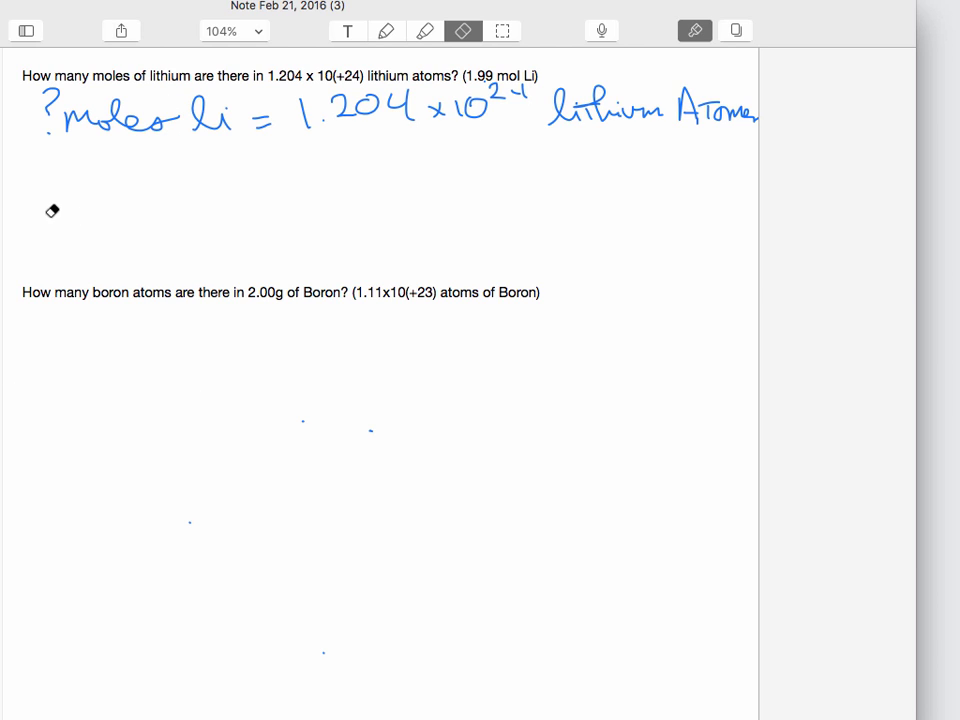
Switch to red ink and write '1.204×10²⁴ Li atoms ×' below the lithium setup
left_click(386, 31)
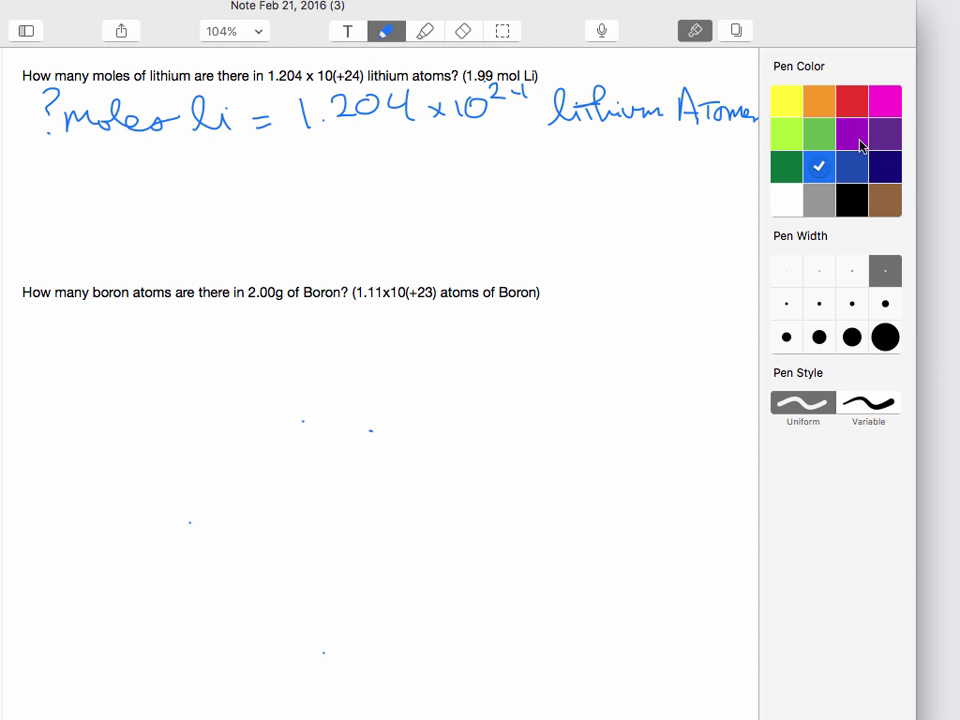
left_click(852, 102)
mouse_move(21, 170)
left_mouse_down()
mouse_move(25, 184)
mouse_move(101, 167)
mouse_move(131, 176)
mouse_move(180, 152)
mouse_move(184, 160)
mouse_move(171, 191)
mouse_move(26, 209)
left_mouse_up()
left_click_drag(203, 192, 217, 204)
mouse_move(217, 192)
left_mouse_down()
mouse_move(204, 204)
mouse_move(355, 178)
left_mouse_up()
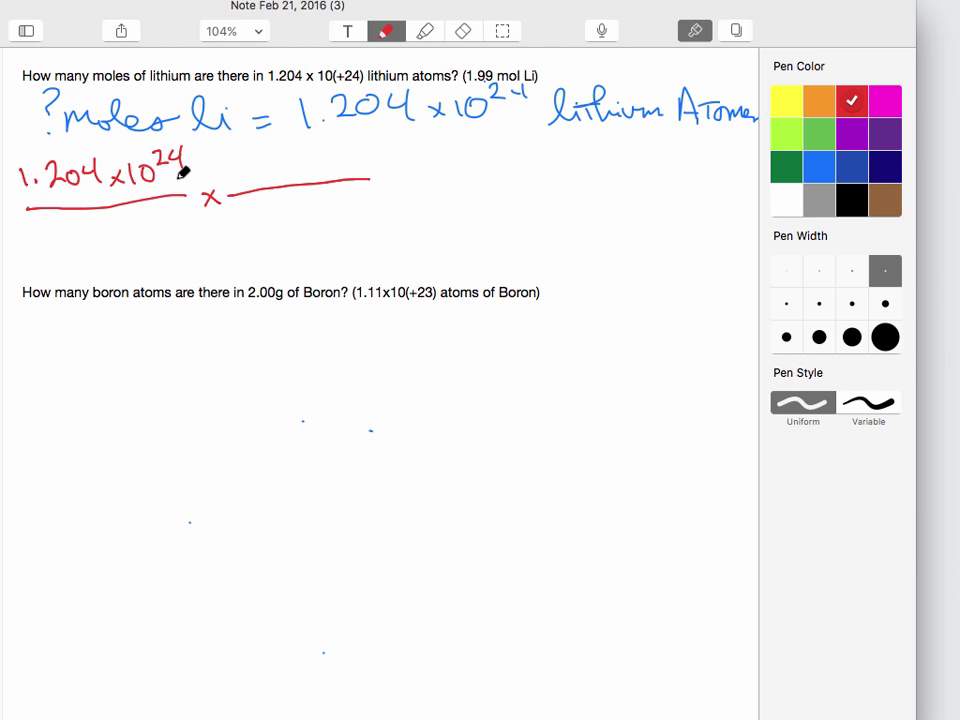
left_click_drag(172, 183, 186, 172)
mouse_move(200, 166)
left_mouse_down()
mouse_move(198, 178)
mouse_move(242, 150)
mouse_move(251, 156)
left_mouse_up()
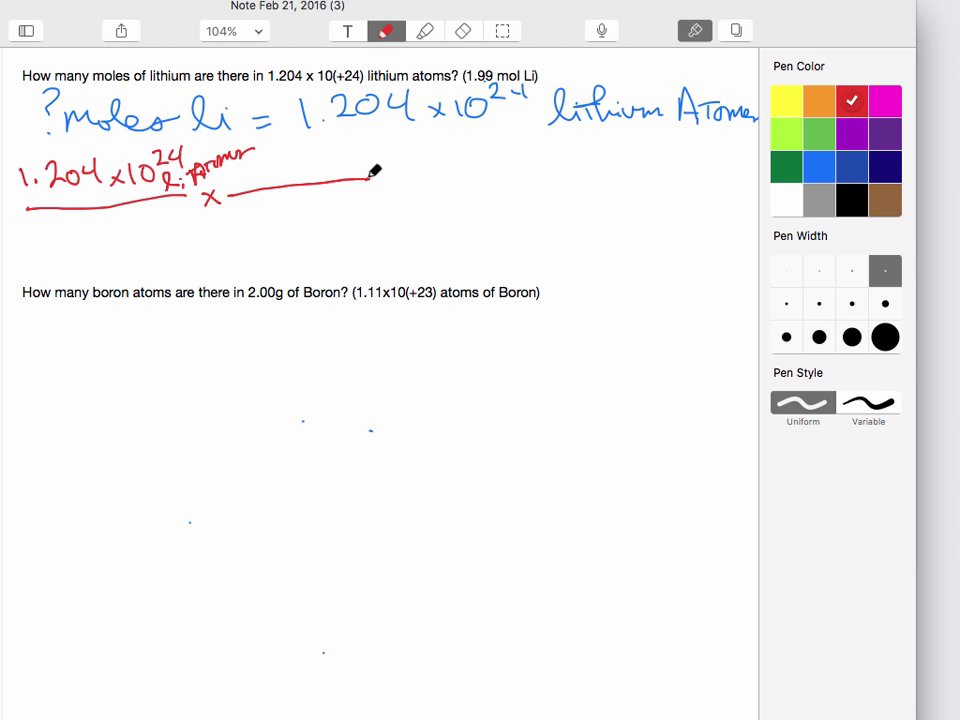
Write the factor 1 mole / 6.022×10²³ atoms followed by an equals sign
mouse_move(370, 178)
left_mouse_down()
mouse_move(421, 172)
mouse_move(382, 208)
mouse_move(388, 193)
mouse_move(392, 211)
mouse_move(385, 204)
mouse_move(412, 212)
mouse_move(444, 206)
left_mouse_up()
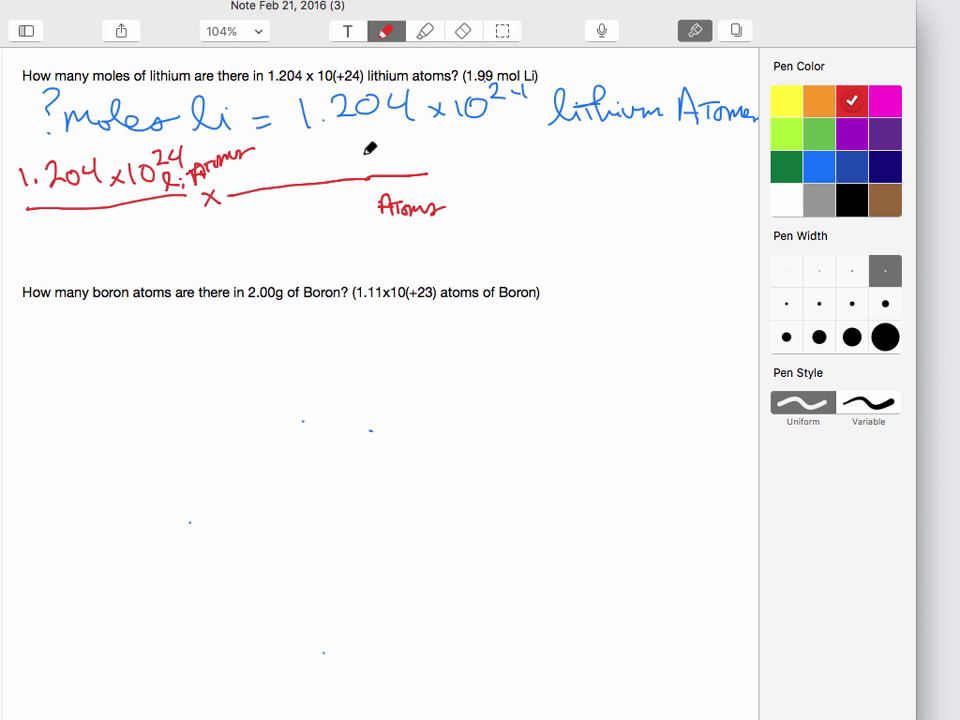
mouse_move(369, 156)
left_mouse_down()
mouse_move(421, 165)
mouse_move(424, 148)
mouse_move(428, 163)
mouse_move(445, 168)
left_mouse_up()
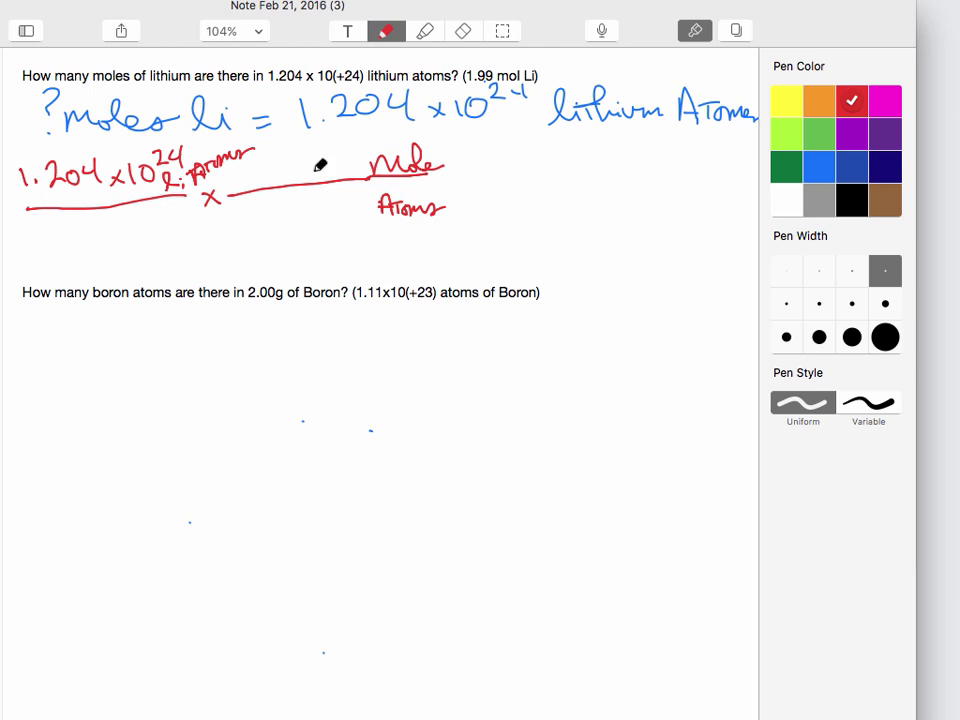
left_click_drag(291, 147, 292, 165)
mouse_move(251, 205)
left_mouse_down()
mouse_move(292, 207)
mouse_move(300, 219)
mouse_move(302, 206)
mouse_move(311, 220)
mouse_move(355, 205)
left_mouse_up()
left_click_drag(443, 174, 462, 171)
left_click_drag(444, 185, 464, 182)
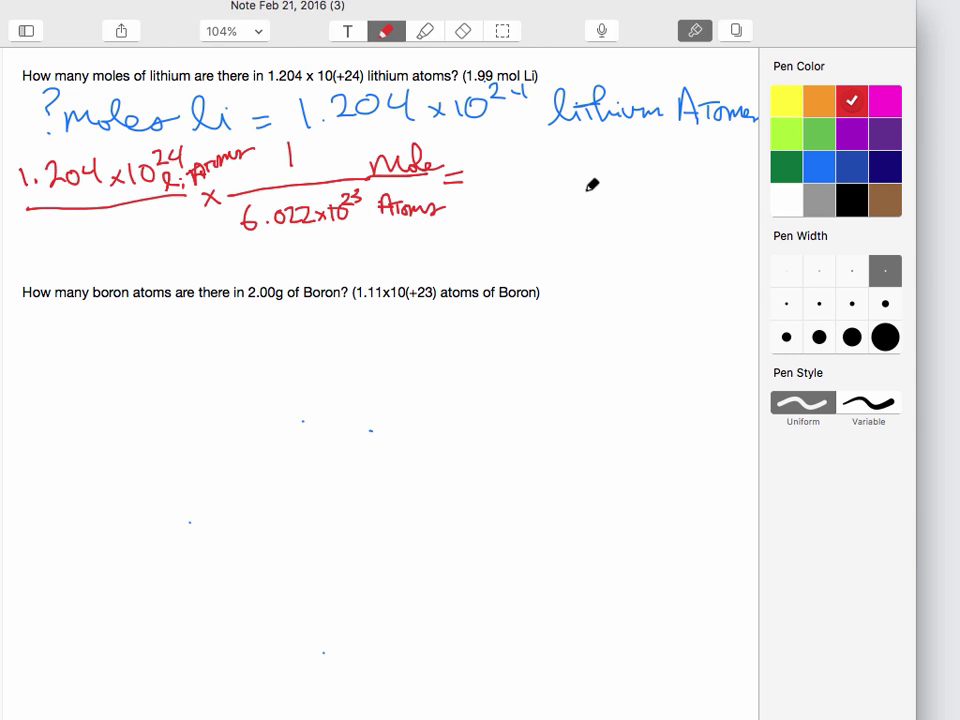
Cross out the cancelling atoms units in the red conversion line
left_click_drag(412, 208, 381, 232)
left_click_drag(252, 147, 201, 206)
scroll(400, 200, "down", 1)
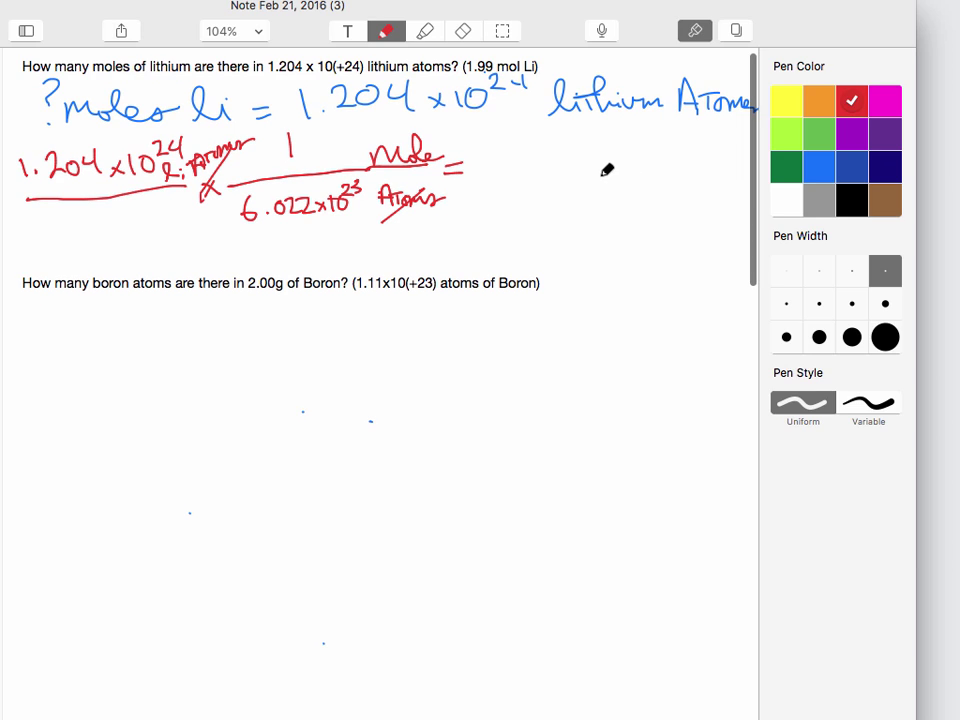
mouse_move(603, 178)
left_mouse_down()
mouse_move(646, 184)
mouse_move(653, 165)
mouse_move(674, 181)
mouse_move(683, 158)
mouse_move(712, 184)
left_mouse_up()
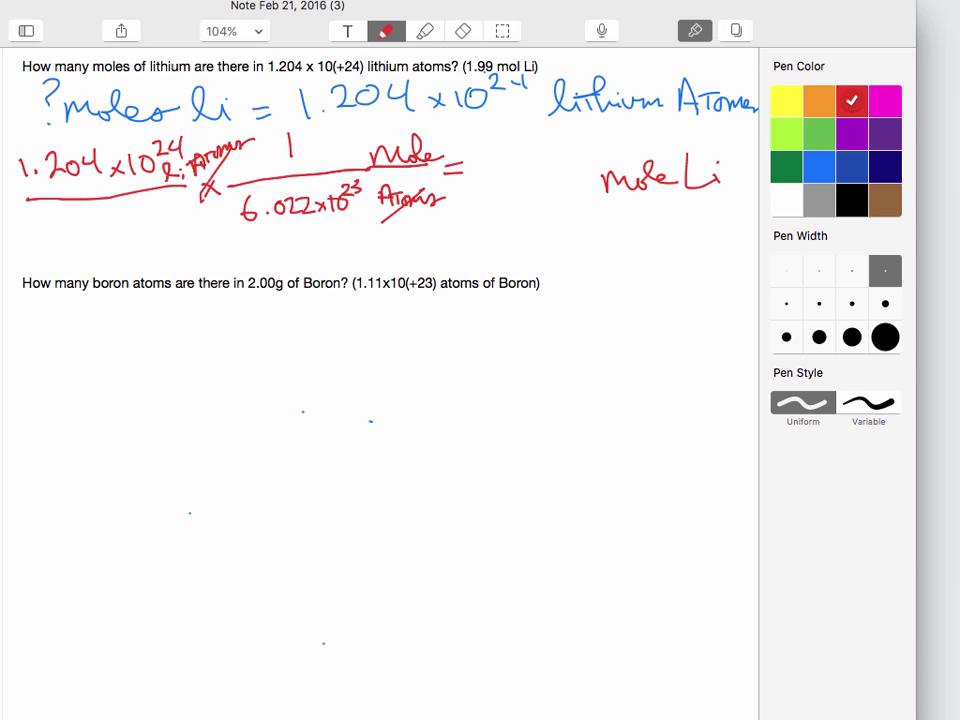
In TI-SmartView CE, clear the key press history and the calculator screen
key("super+Tab")
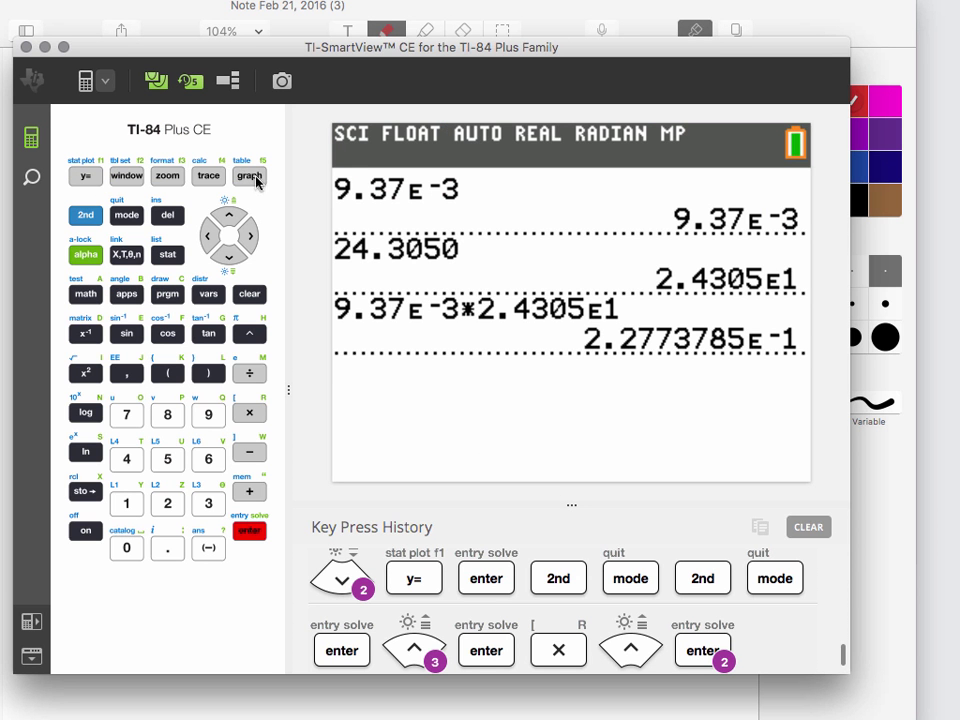
left_click(800, 527)
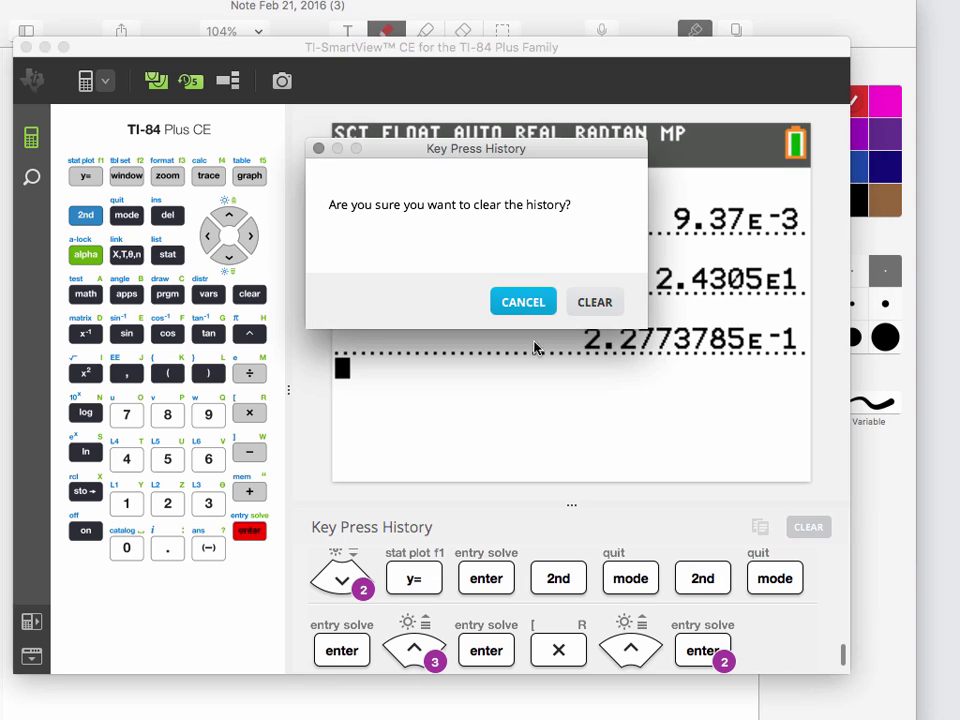
left_click(582, 305)
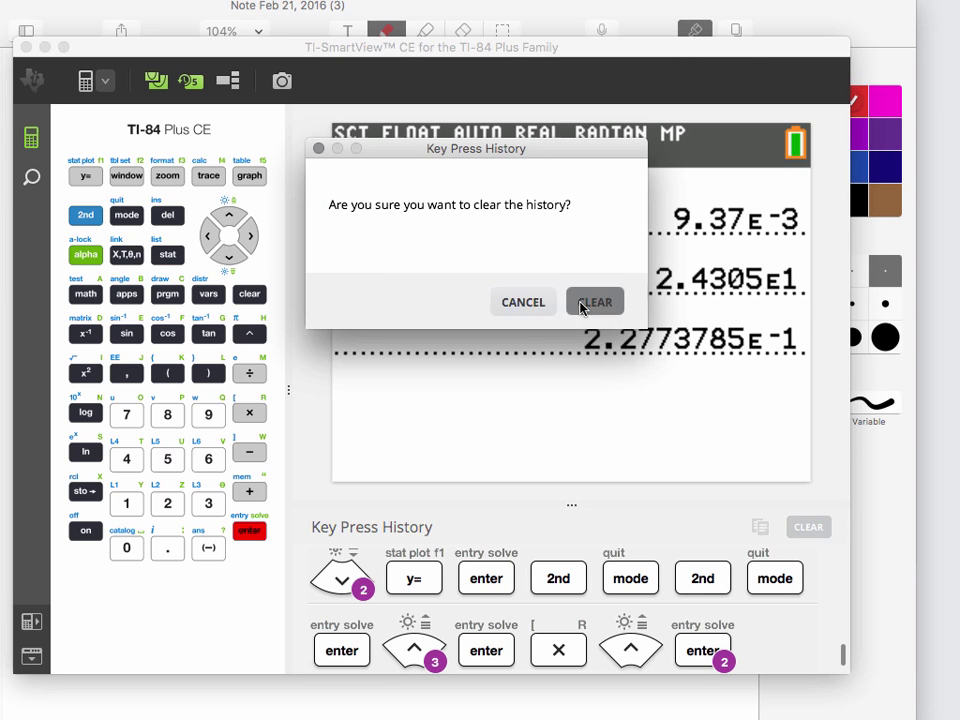
left_click(262, 299)
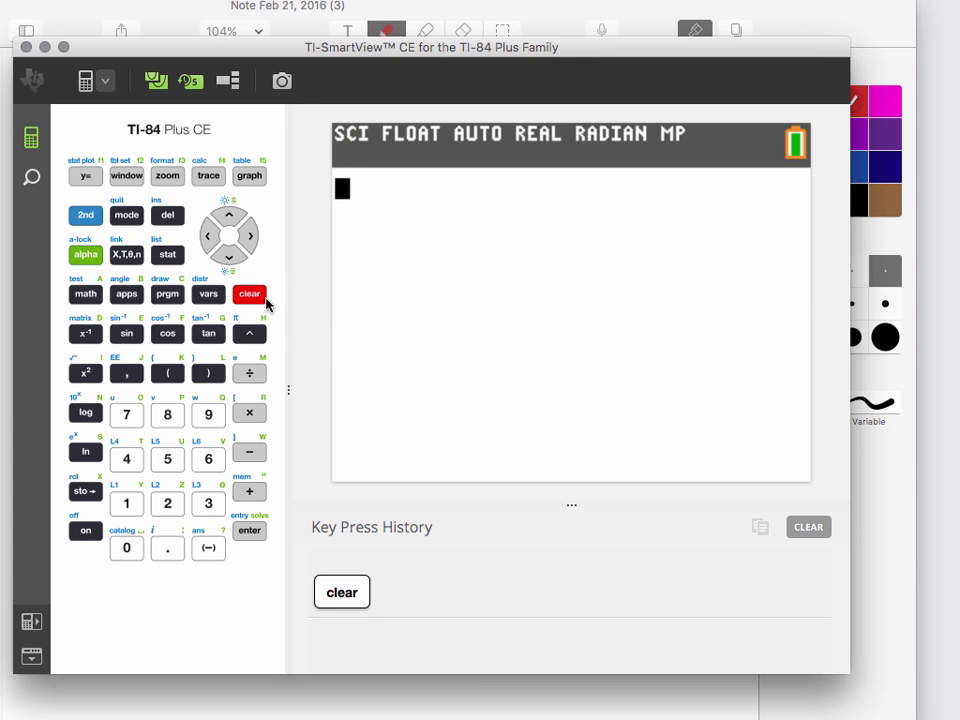
left_click_drag(278, 55, 201, 114)
Key in 1.204E24, deleting a mistyped 0 along the way
left_click(114, 570)
left_click(155, 615)
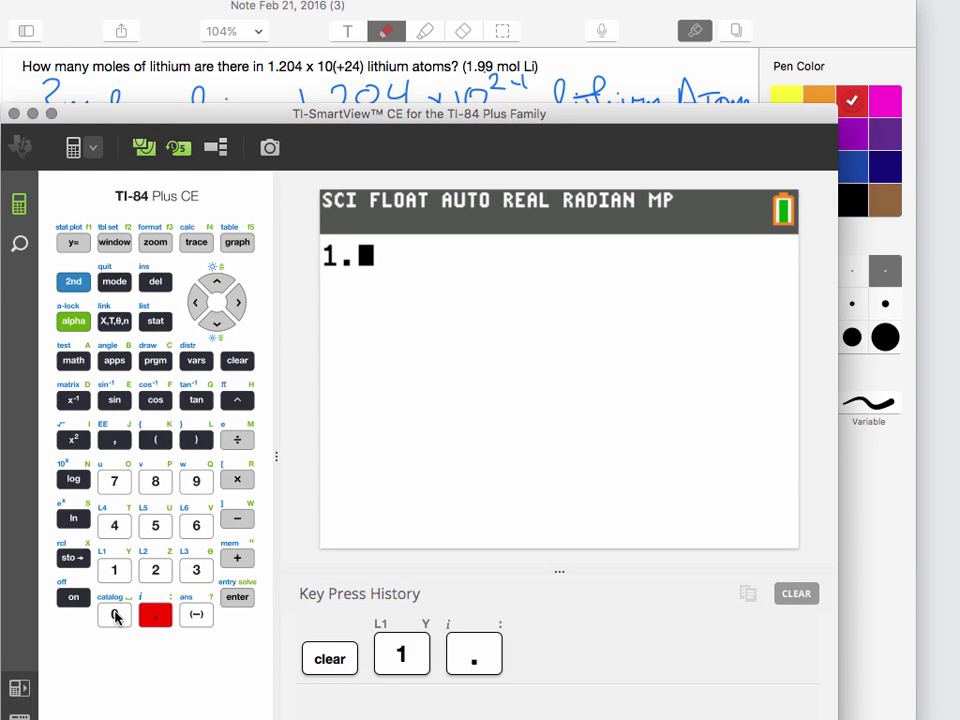
left_click(115, 615)
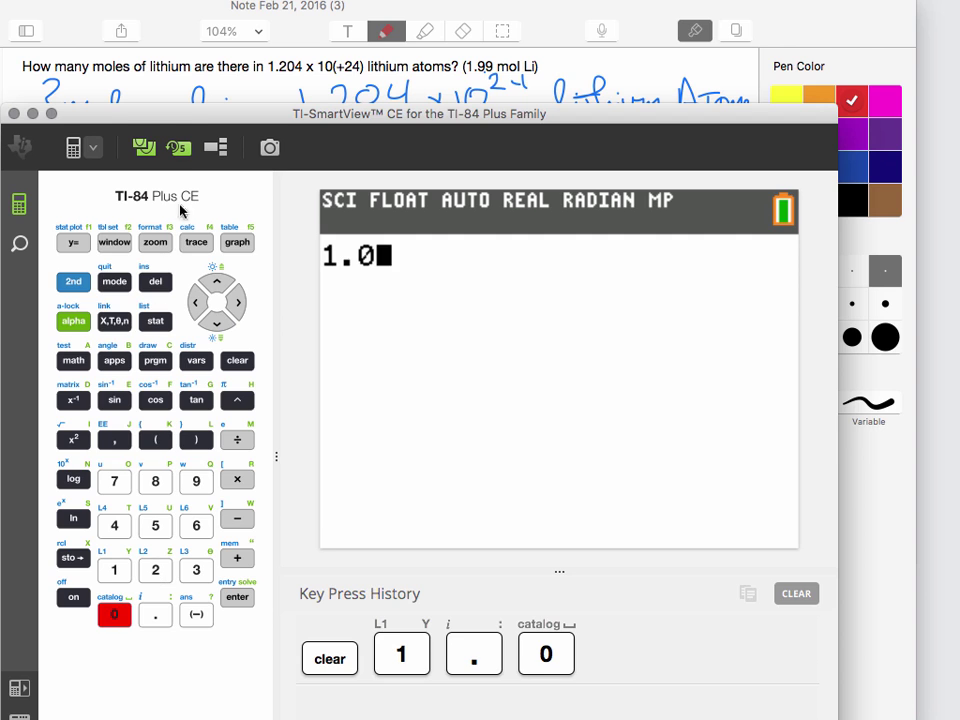
left_click_drag(205, 120, 222, 77)
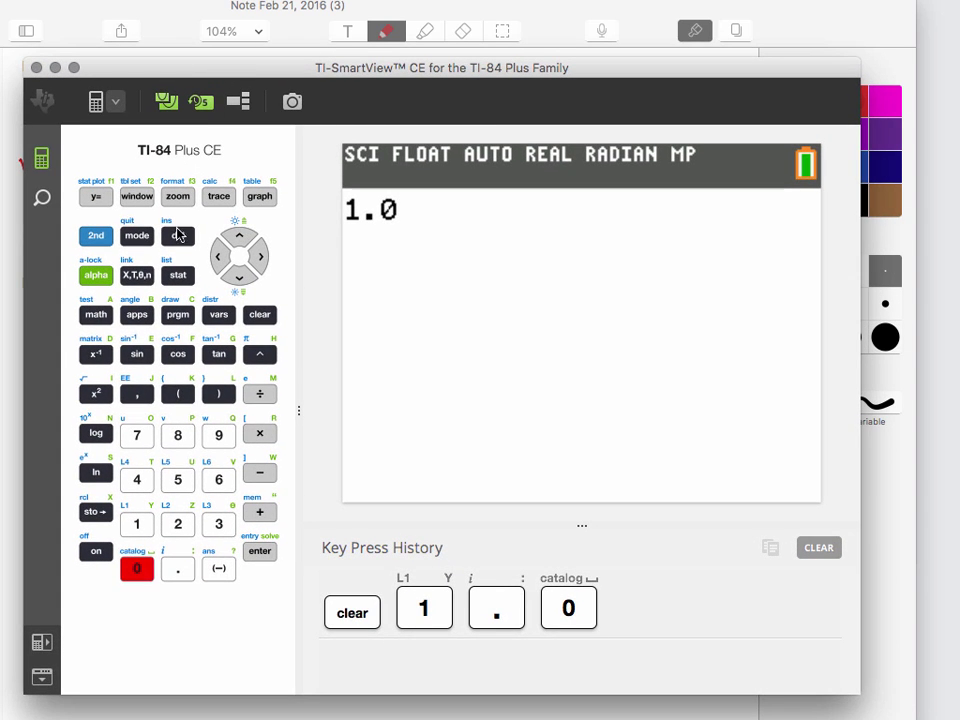
left_click(217, 256)
left_click(178, 237)
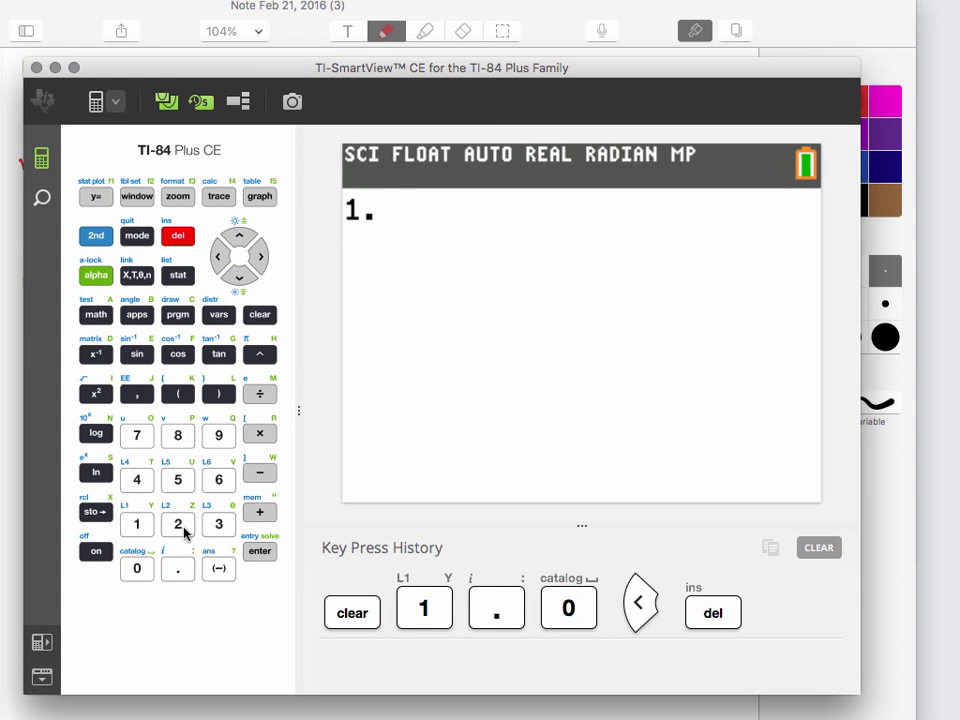
left_click(178, 524)
left_click(137, 568)
left_click(137, 479)
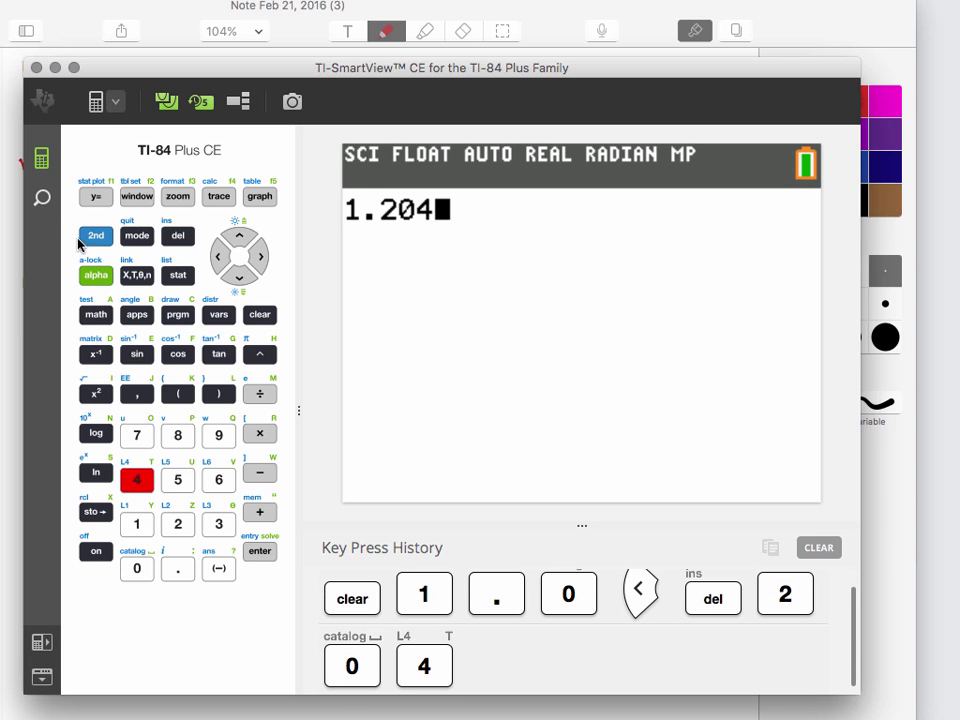
left_click(94, 236)
left_click(130, 394)
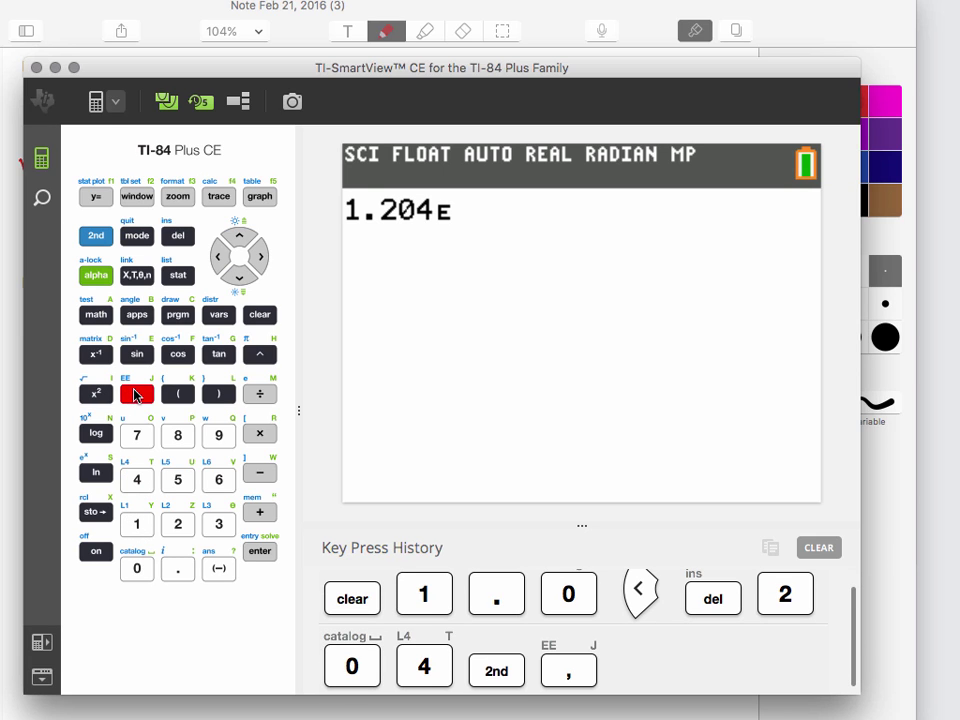
left_click(180, 524)
left_click(137, 479)
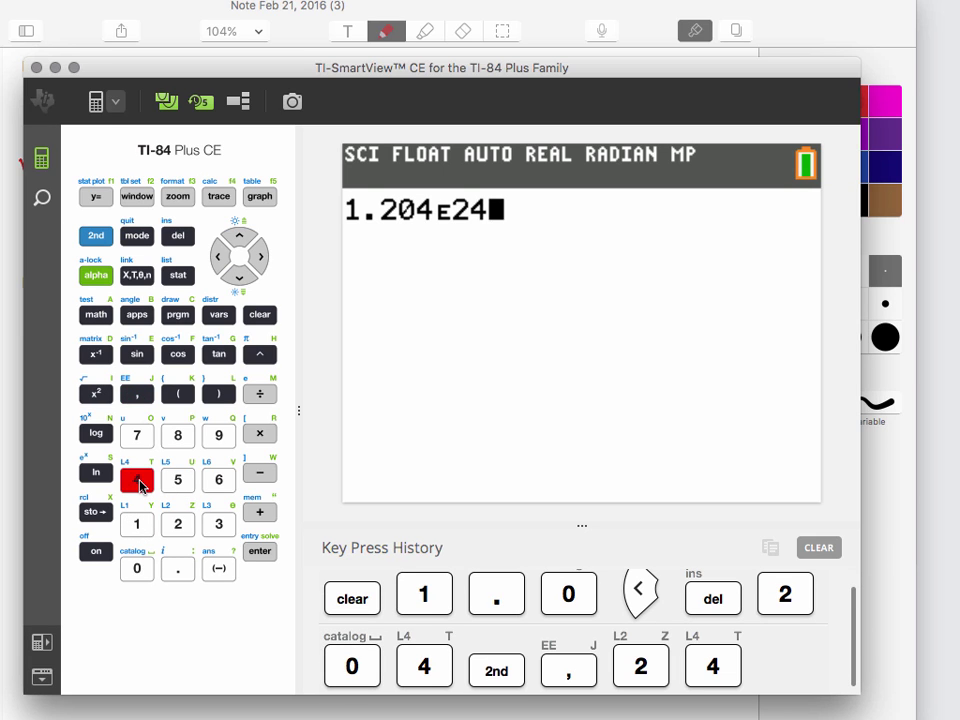
left_click_drag(255, 73, 230, 114)
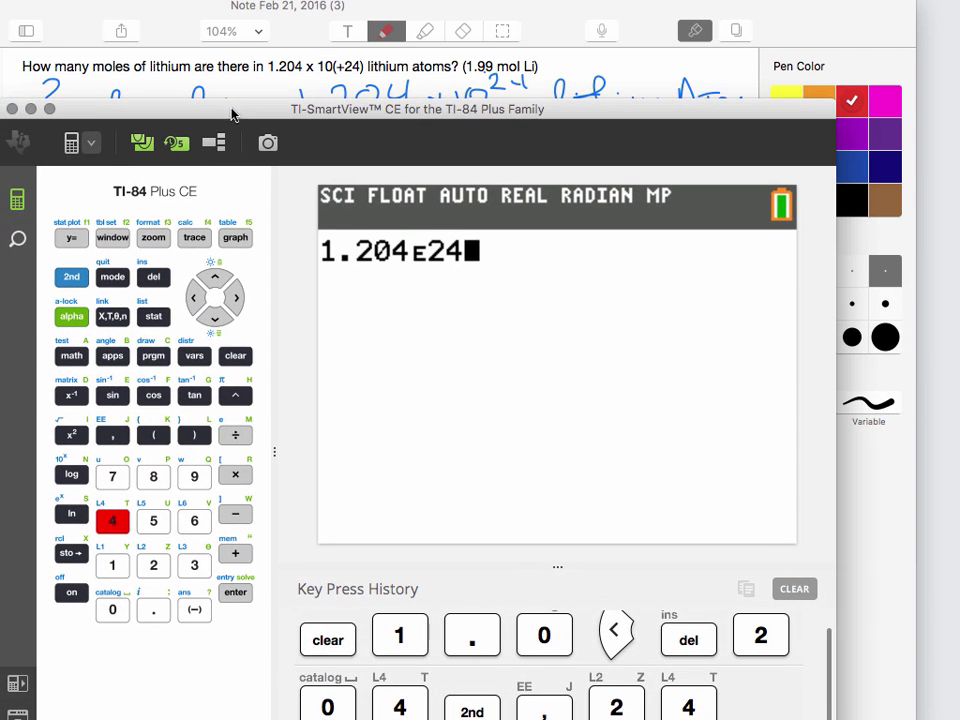
Divide by 6.022E23 and evaluate, giving 1.999335769E0
left_click(238, 437)
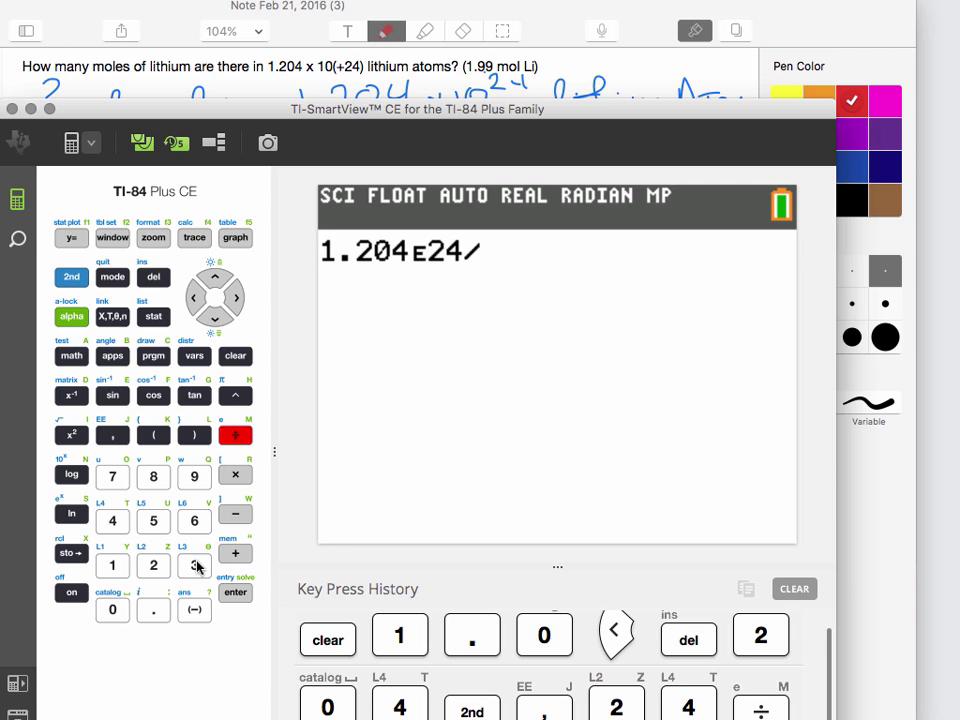
left_click(194, 520)
left_click(154, 610)
left_click(112, 610)
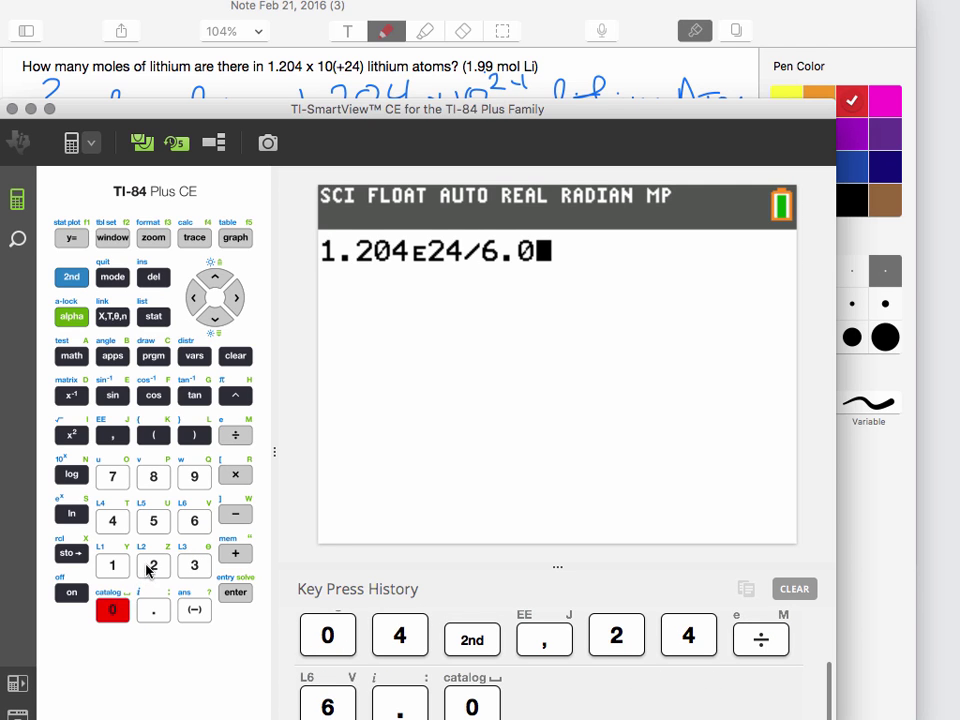
left_click(153, 565)
left_click(153, 565)
left_click(72, 277)
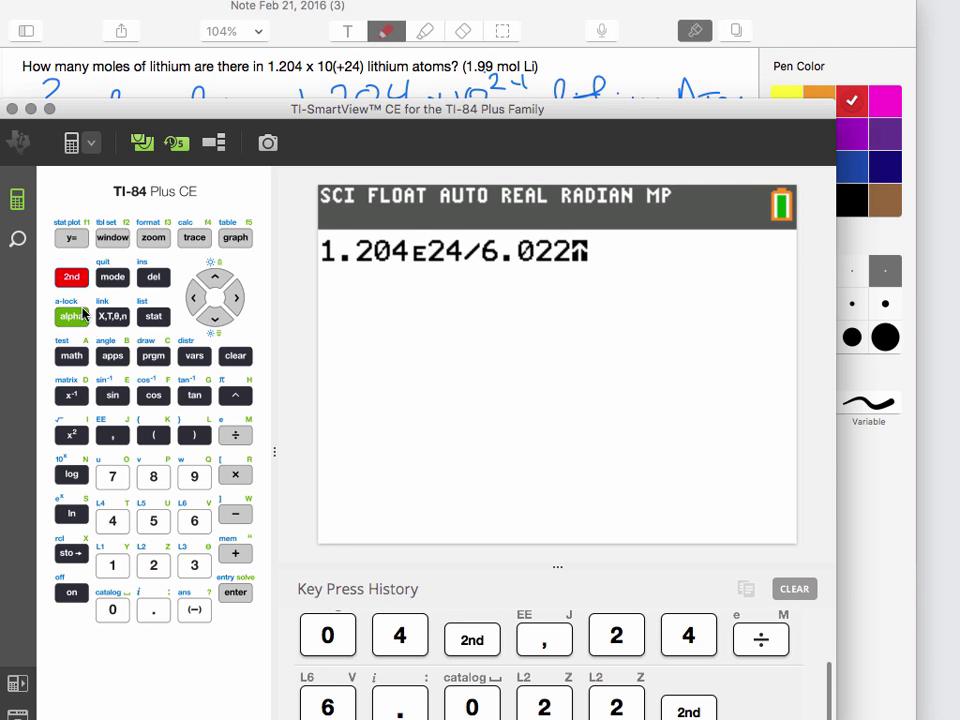
left_click(124, 432)
left_click(153, 565)
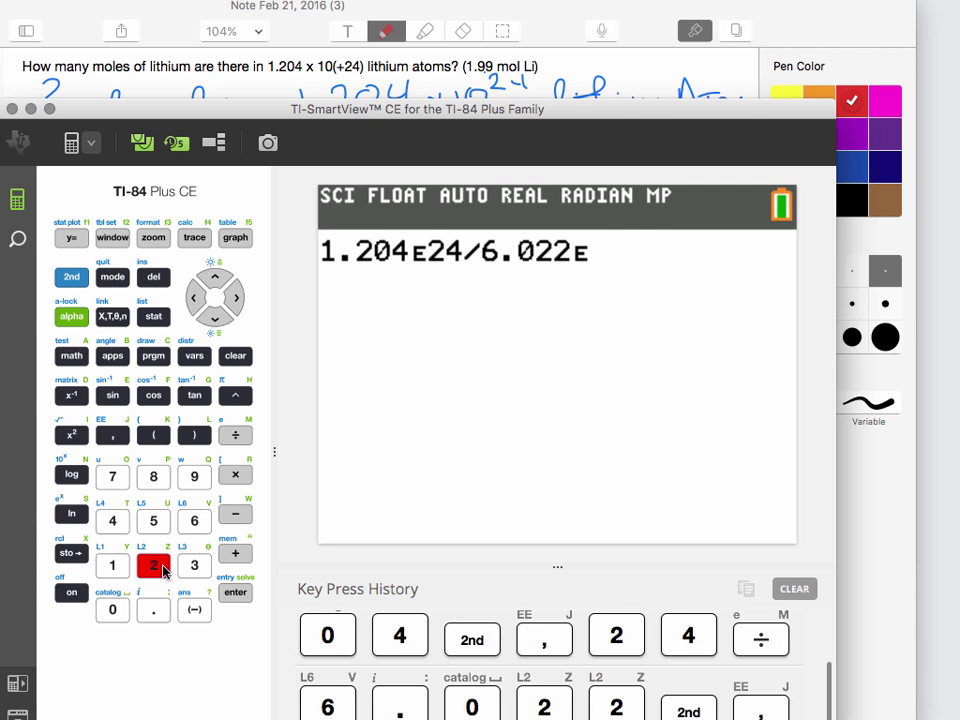
left_click(186, 568)
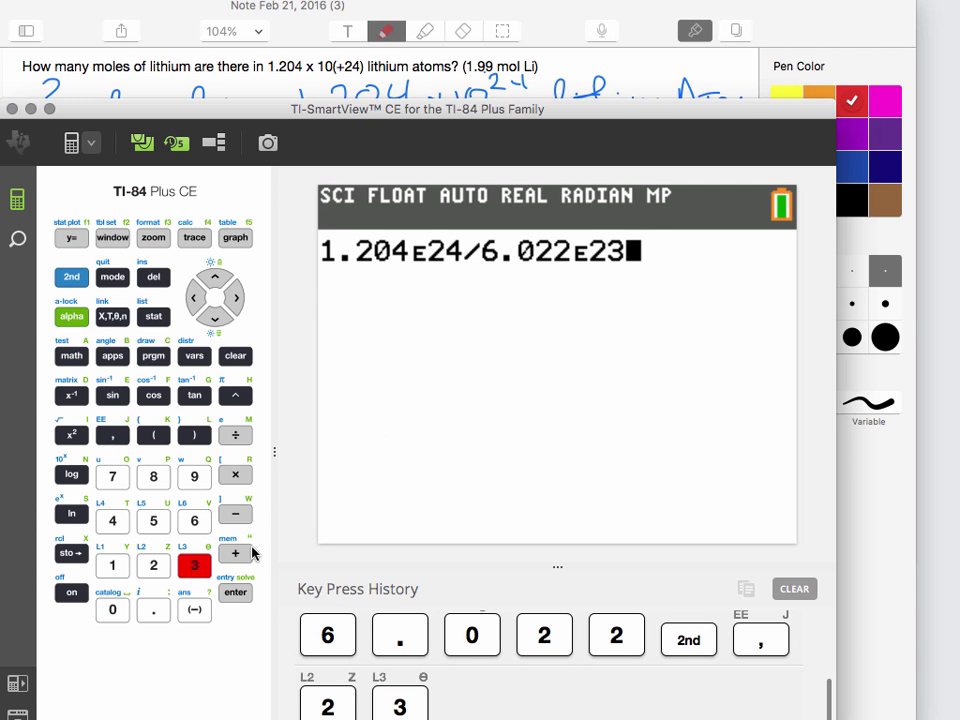
left_click(231, 594)
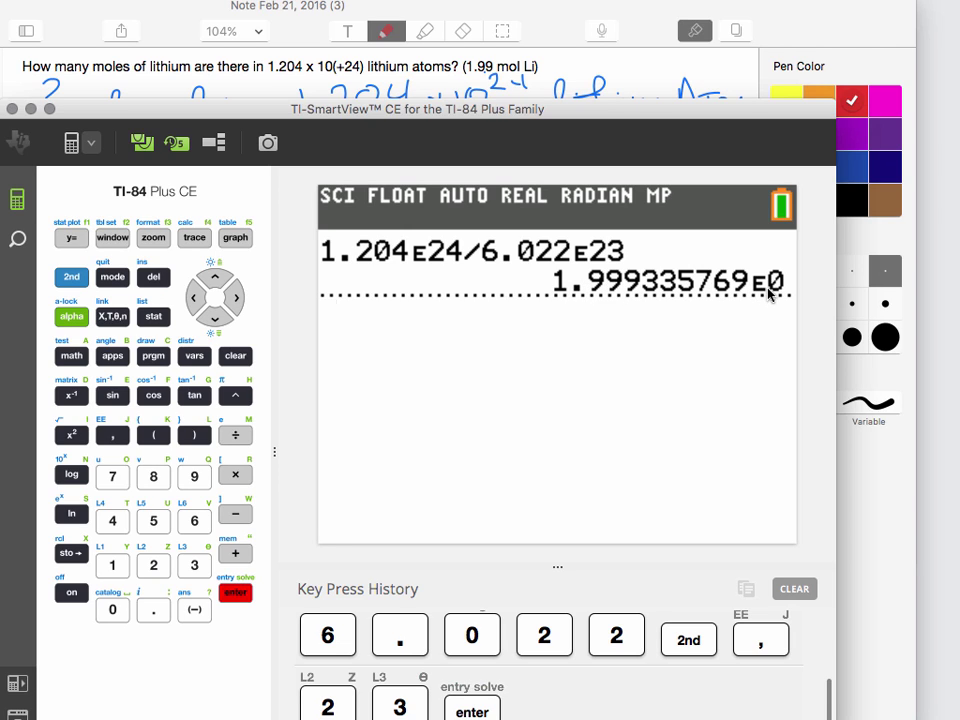
left_click(118, 280)
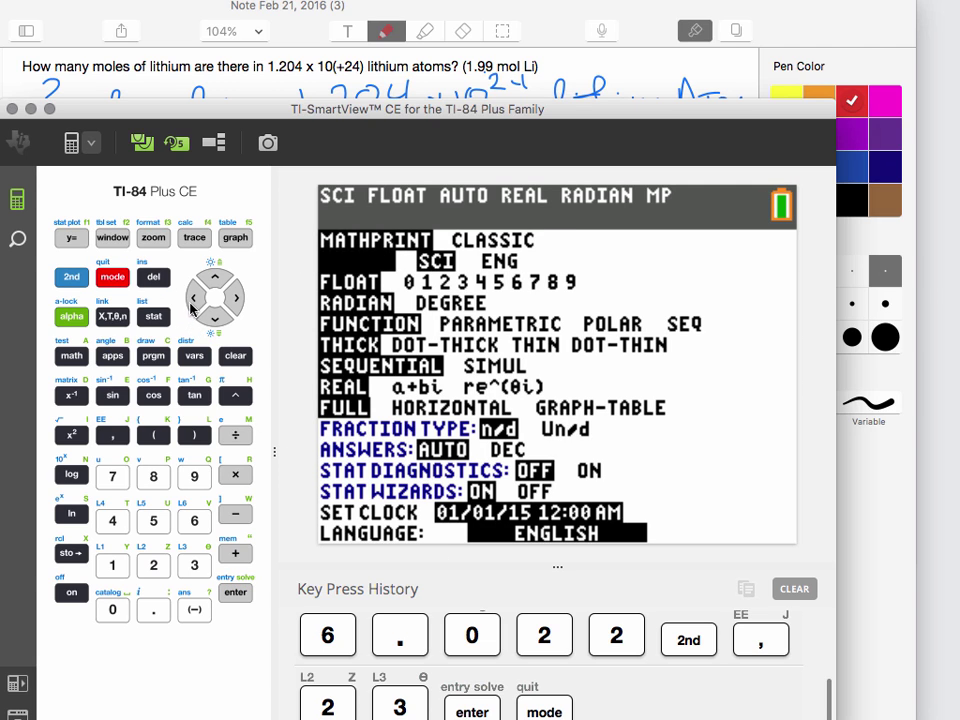
Set the notation mode to ENG and re-evaluate the division
left_click(235, 297)
left_click(243, 594)
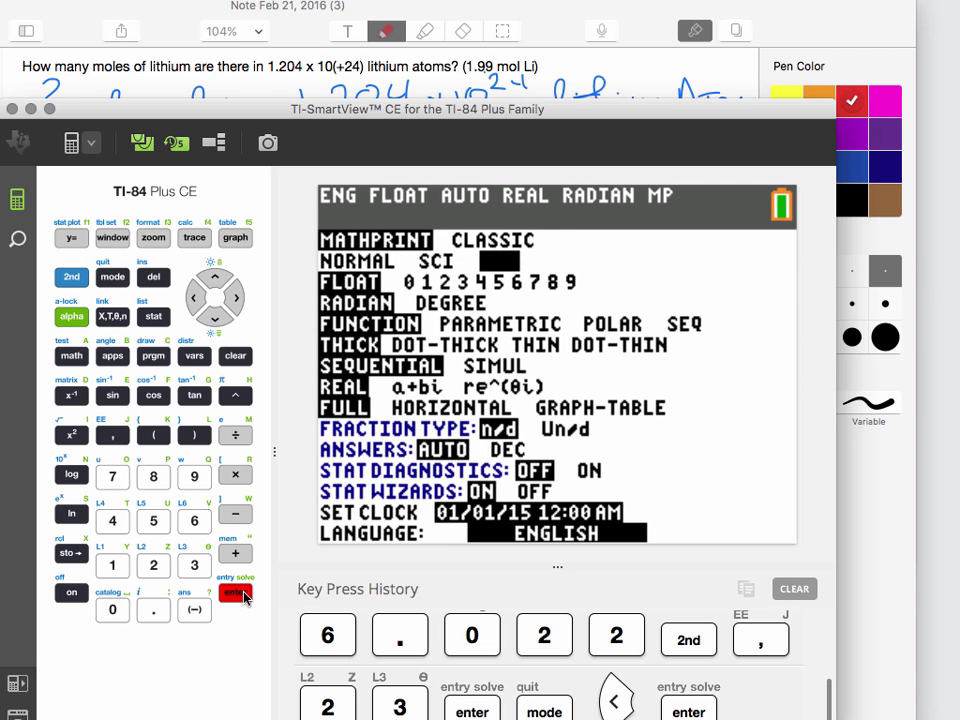
left_click(71, 276)
left_click(112, 276)
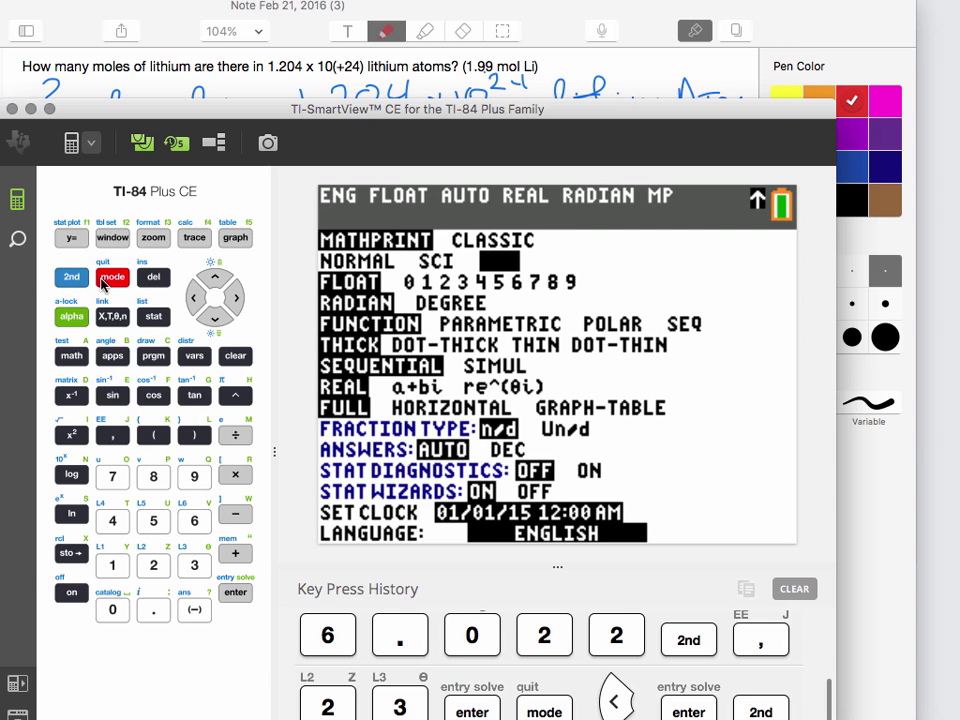
left_click(235, 592)
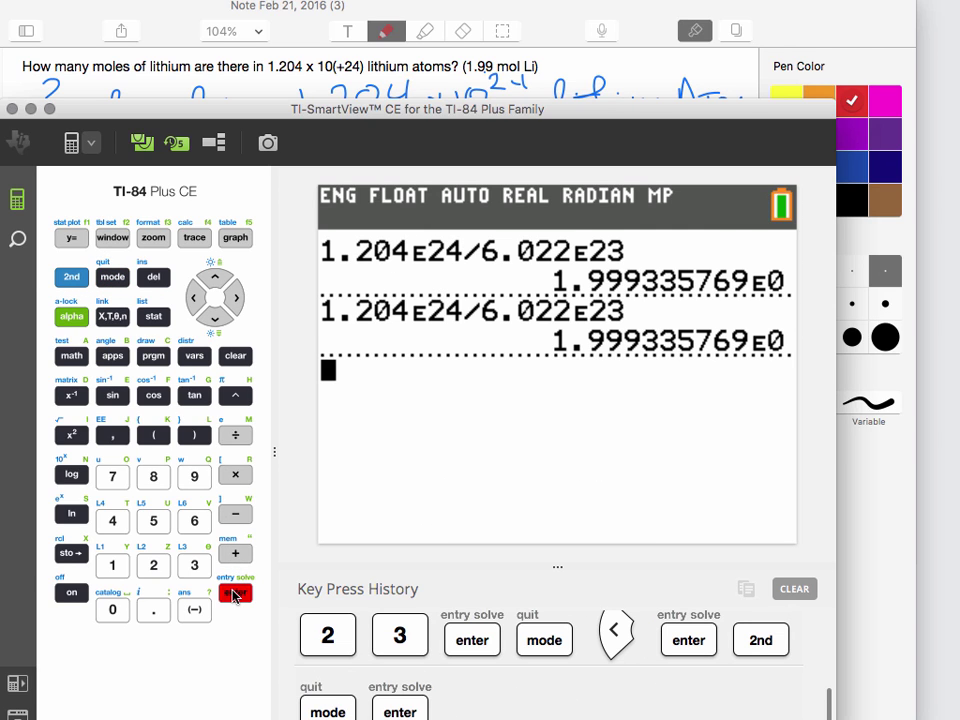
Switch notation to NORMAL and re-run the recalled division to show 1.999335769
left_click(112, 276)
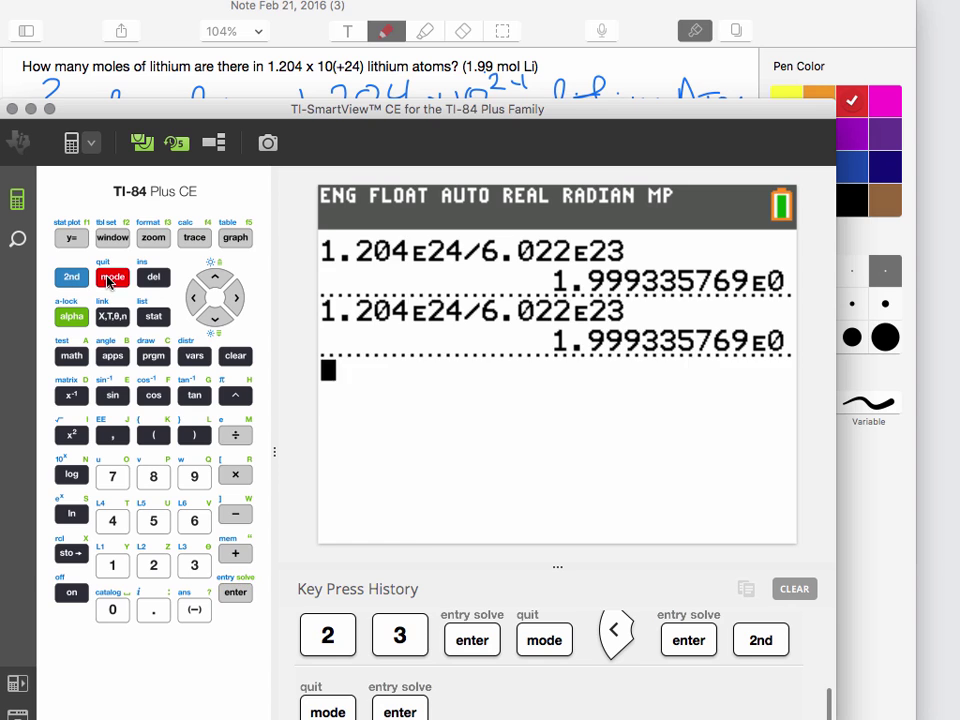
left_click(194, 298)
left_click(194, 298)
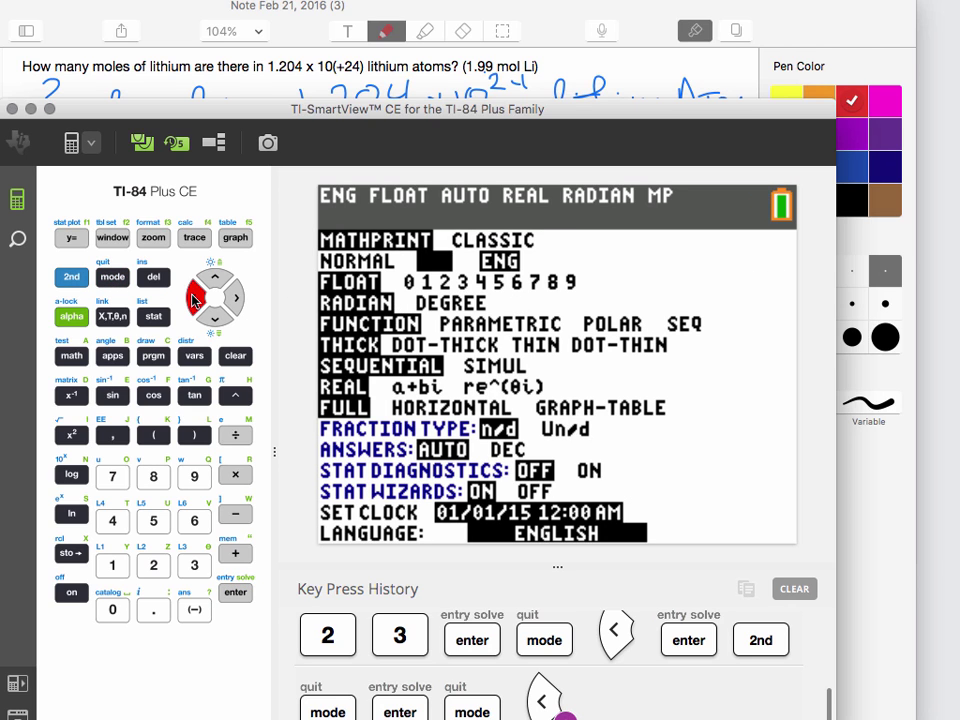
left_click(236, 593)
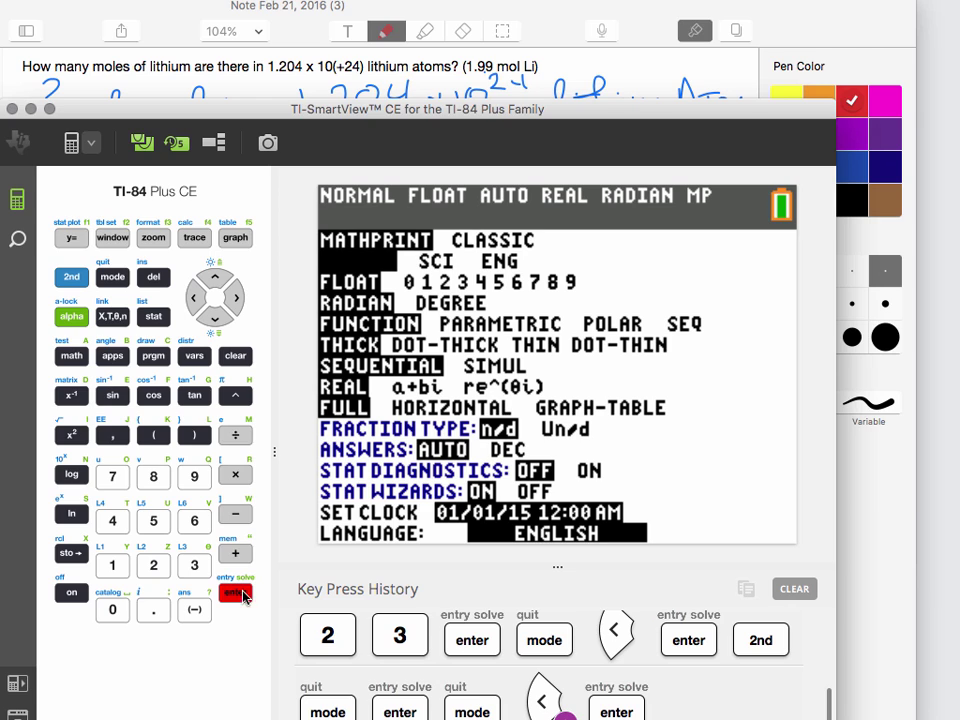
left_click(71, 277)
left_click(112, 277)
left_click(71, 277)
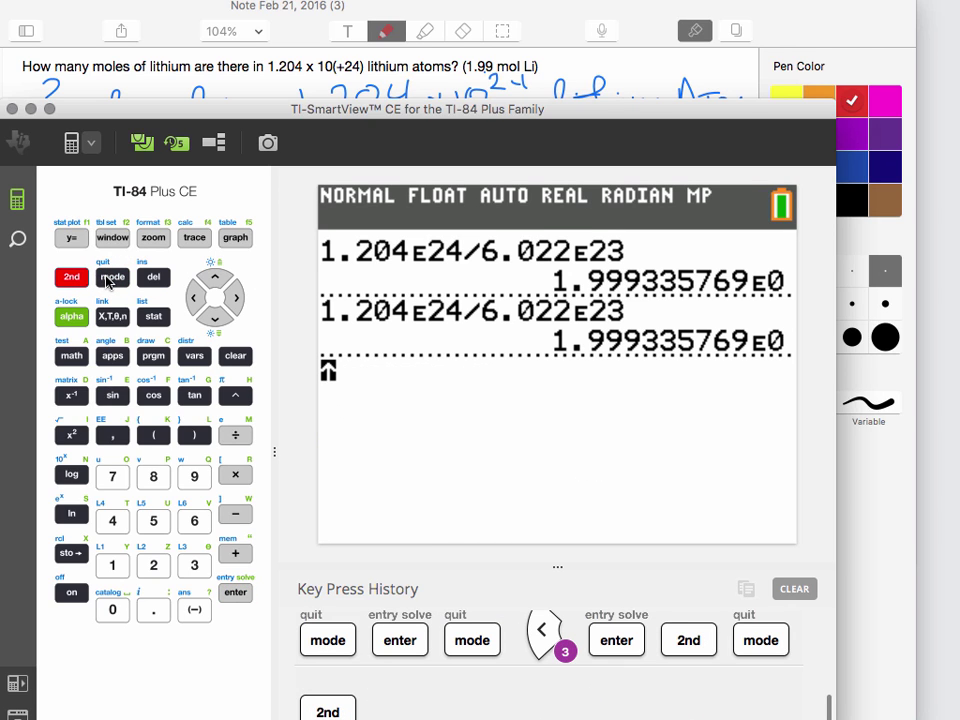
left_click(231, 594)
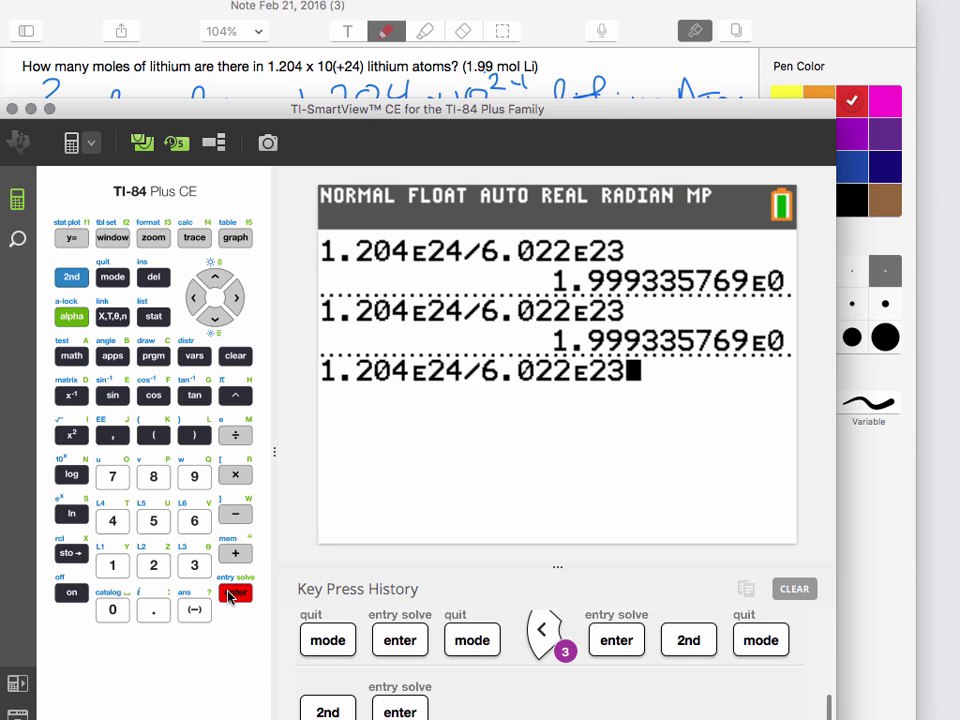
left_click(231, 594)
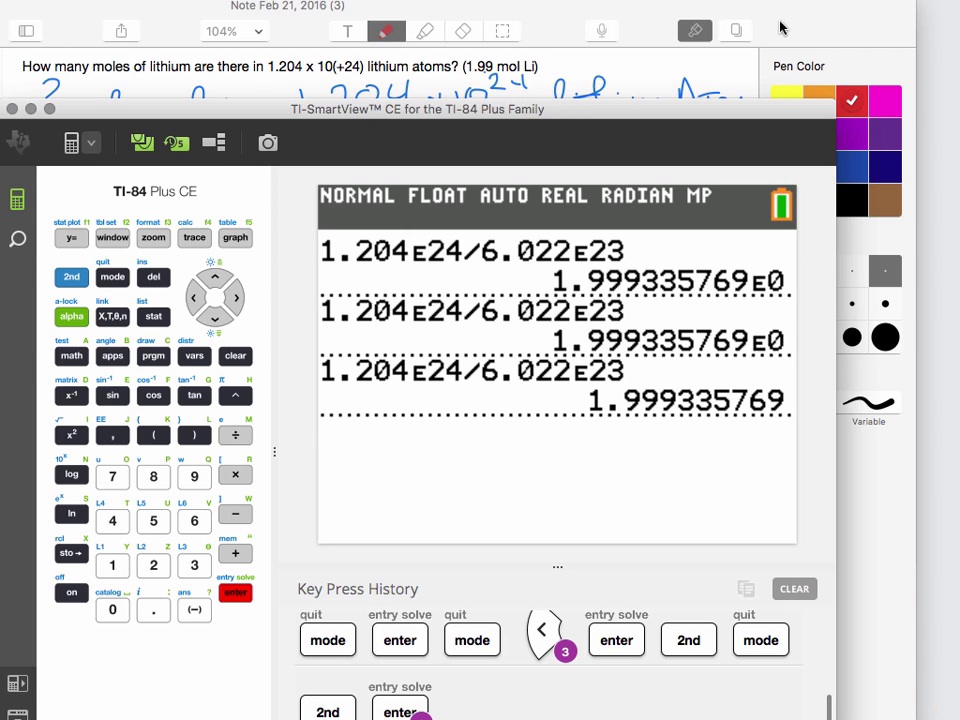
left_click(585, 22)
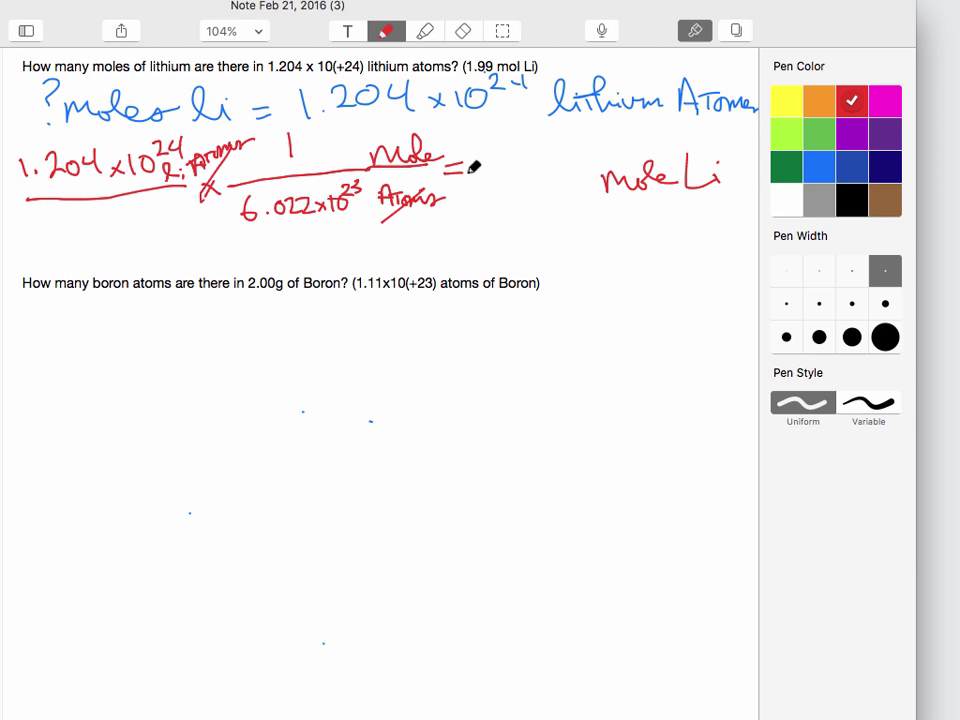
Write '2.00 mole Li' after the equals sign in red and box it as the answer
mouse_move(481, 167)
left_mouse_down()
mouse_move(503, 196)
mouse_move(532, 170)
mouse_move(559, 170)
left_mouse_up()
left_click(512, 192)
left_click_drag(714, 172, 716, 185)
left_click(603, 190)
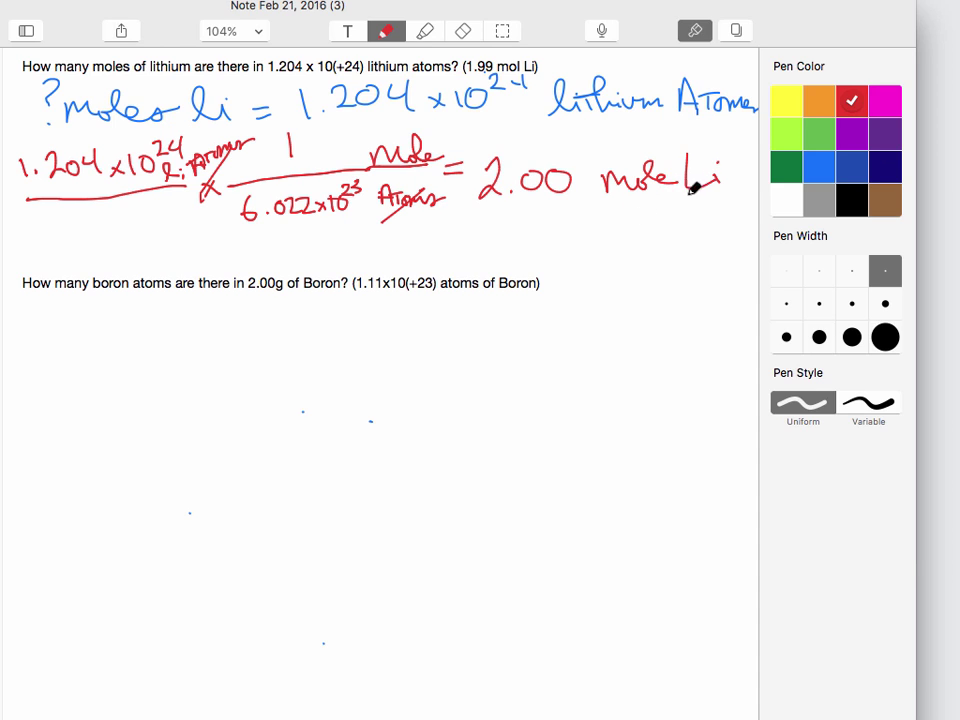
mouse_move(632, 137)
left_mouse_down()
mouse_move(719, 146)
mouse_move(731, 207)
mouse_move(463, 215)
mouse_move(479, 140)
mouse_move(654, 133)
left_mouse_up()
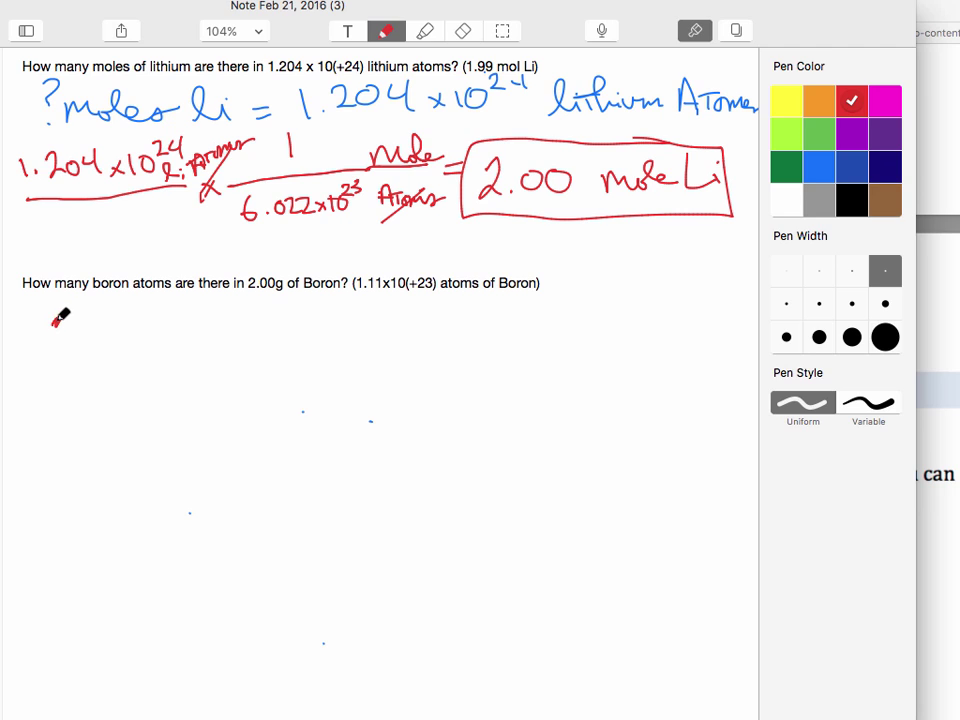
mouse_move(54, 322)
left_mouse_down()
mouse_move(91, 349)
mouse_move(104, 331)
mouse_move(131, 329)
mouse_move(146, 372)
left_mouse_up()
Write '2.00g boron ×' below the boron question, underlined as the starting term
left_click(90, 347)
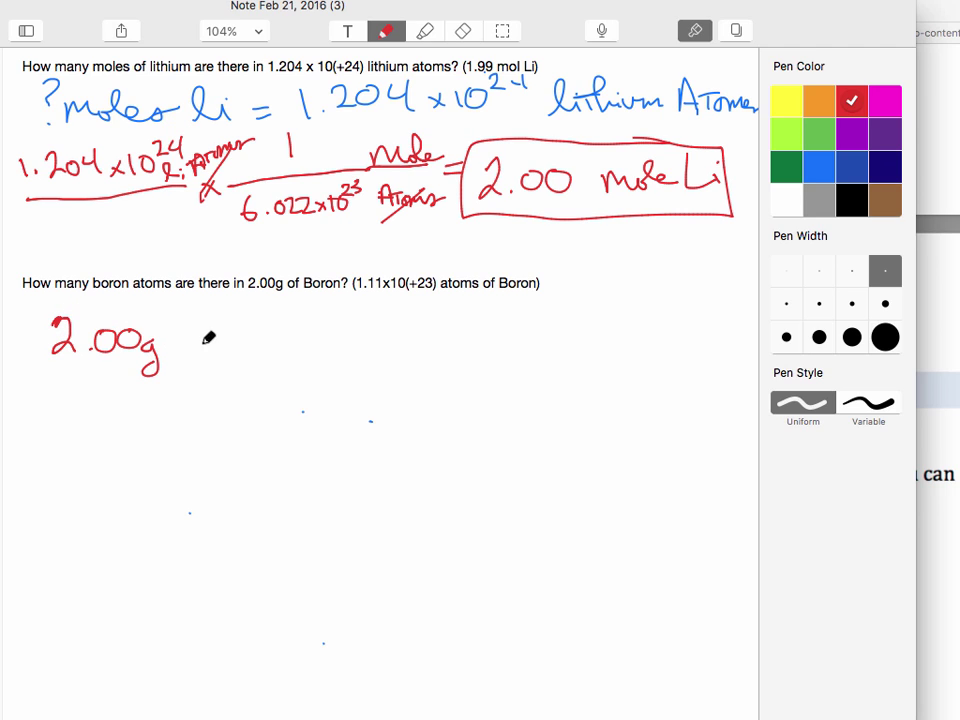
mouse_move(171, 318)
left_mouse_down()
mouse_move(174, 347)
mouse_move(206, 330)
mouse_move(279, 332)
left_mouse_up()
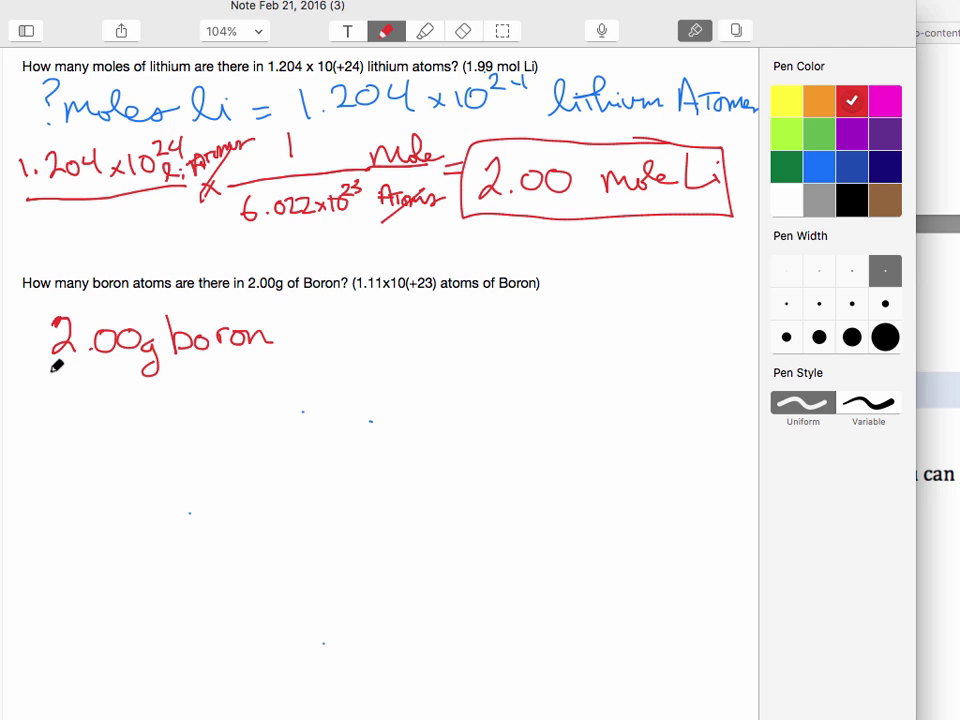
mouse_move(55, 367)
left_mouse_down()
mouse_move(244, 353)
mouse_move(280, 354)
mouse_move(297, 367)
left_mouse_up()
mouse_move(297, 356)
left_mouse_down()
mouse_move(287, 367)
mouse_move(440, 353)
mouse_move(426, 409)
left_mouse_up()
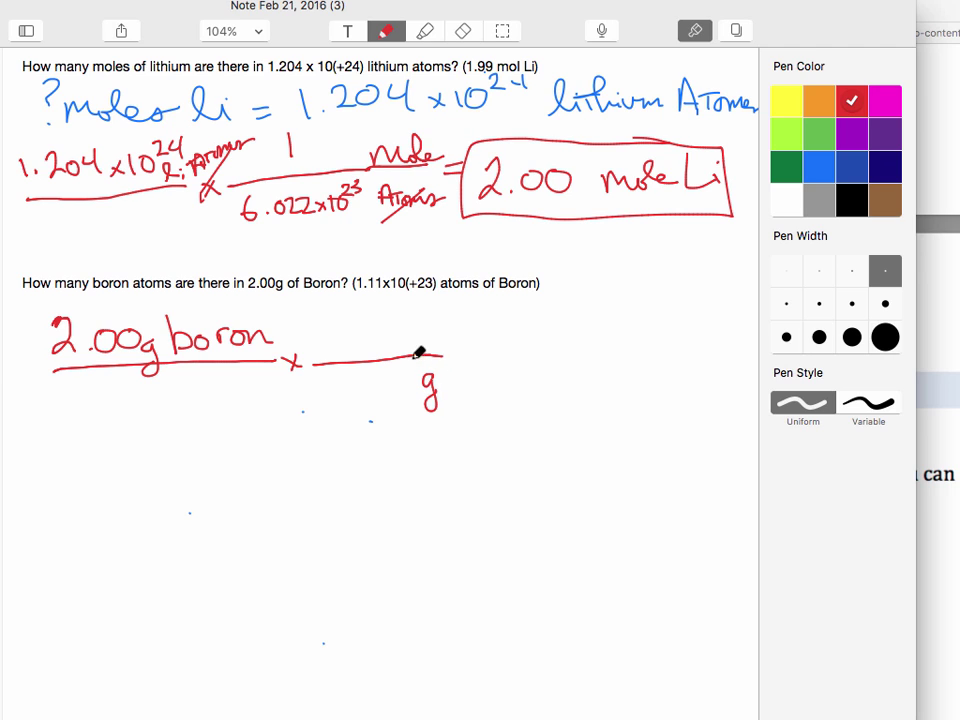
Add the conversion factors mole/g and 6.022×10²³ atoms / 1 mole
mouse_move(408, 346)
left_mouse_down()
mouse_move(435, 345)
mouse_move(450, 330)
mouse_move(462, 355)
mouse_move(489, 364)
left_mouse_up()
mouse_move(489, 353)
left_mouse_down()
mouse_move(475, 364)
mouse_move(646, 354)
left_mouse_up()
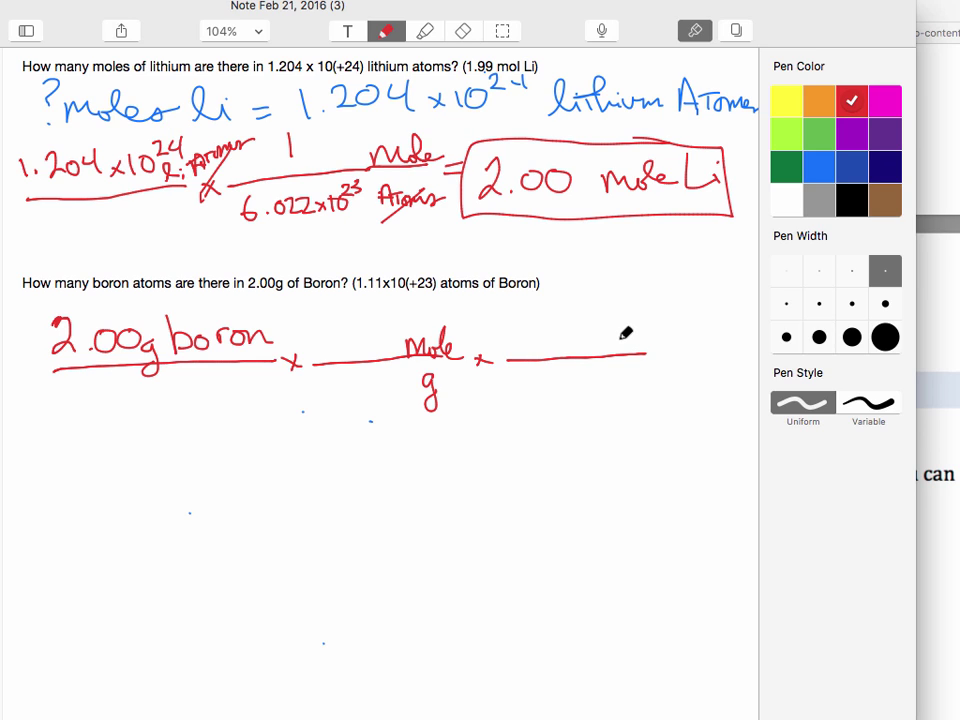
left_click_drag(623, 344, 702, 344)
mouse_move(622, 386)
left_mouse_down()
mouse_move(664, 373)
mouse_move(668, 362)
mouse_move(684, 386)
left_mouse_up()
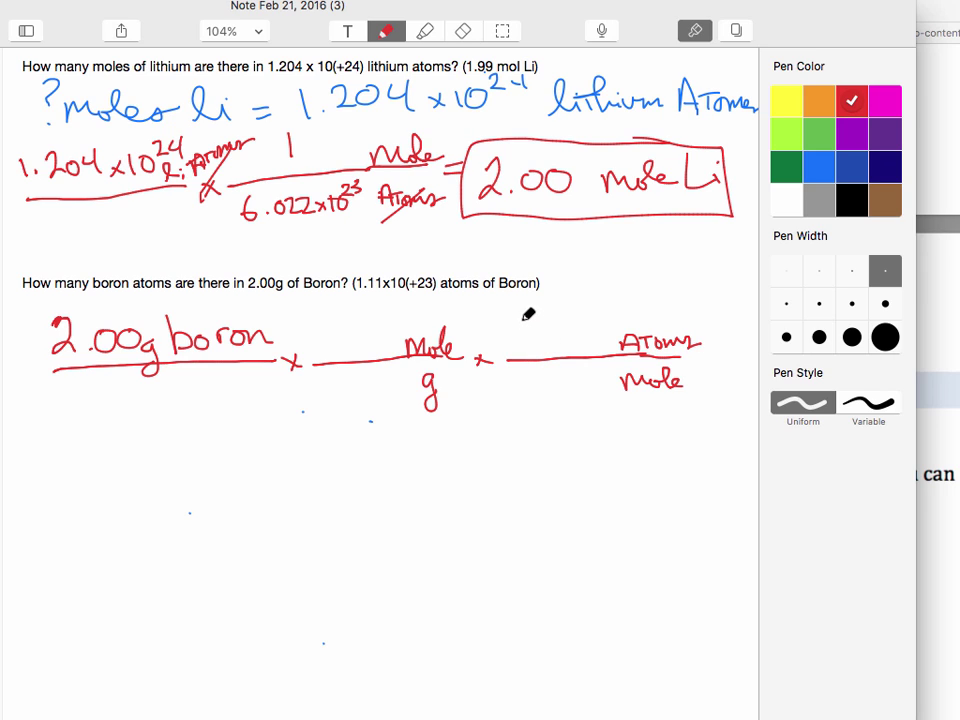
mouse_move(527, 318)
left_mouse_down()
mouse_move(532, 333)
mouse_move(564, 332)
mouse_move(589, 317)
mouse_move(600, 330)
mouse_move(634, 311)
mouse_move(626, 313)
mouse_move(637, 318)
left_mouse_up()
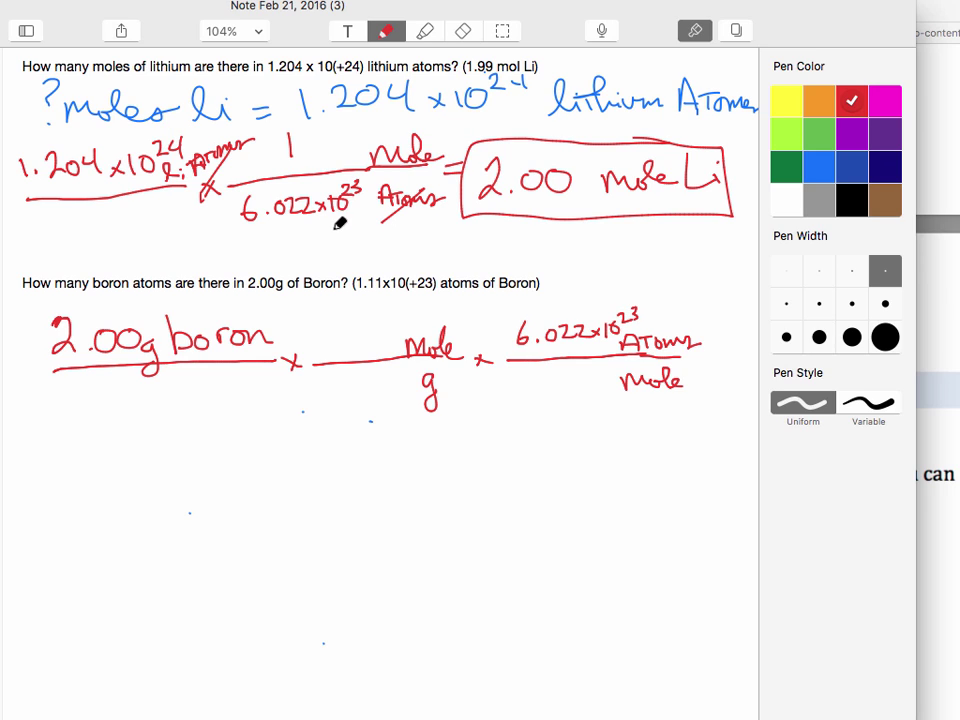
left_click_drag(570, 364, 571, 393)
Start a new red line '2.00 … mole =' beneath the boron setup
mouse_move(72, 478)
left_mouse_down()
mouse_move(75, 486)
mouse_move(170, 462)
left_mouse_up()
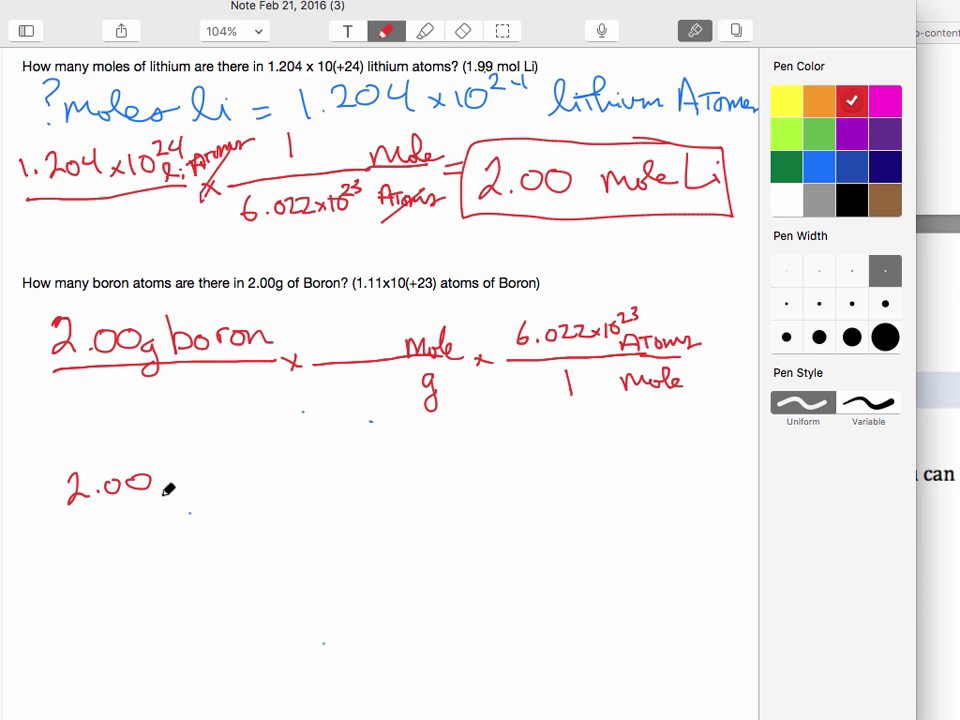
mouse_move(189, 483)
left_mouse_down()
mouse_move(234, 472)
mouse_move(248, 494)
mouse_move(330, 485)
mouse_move(351, 496)
mouse_move(381, 485)
mouse_move(420, 488)
left_mouse_up()
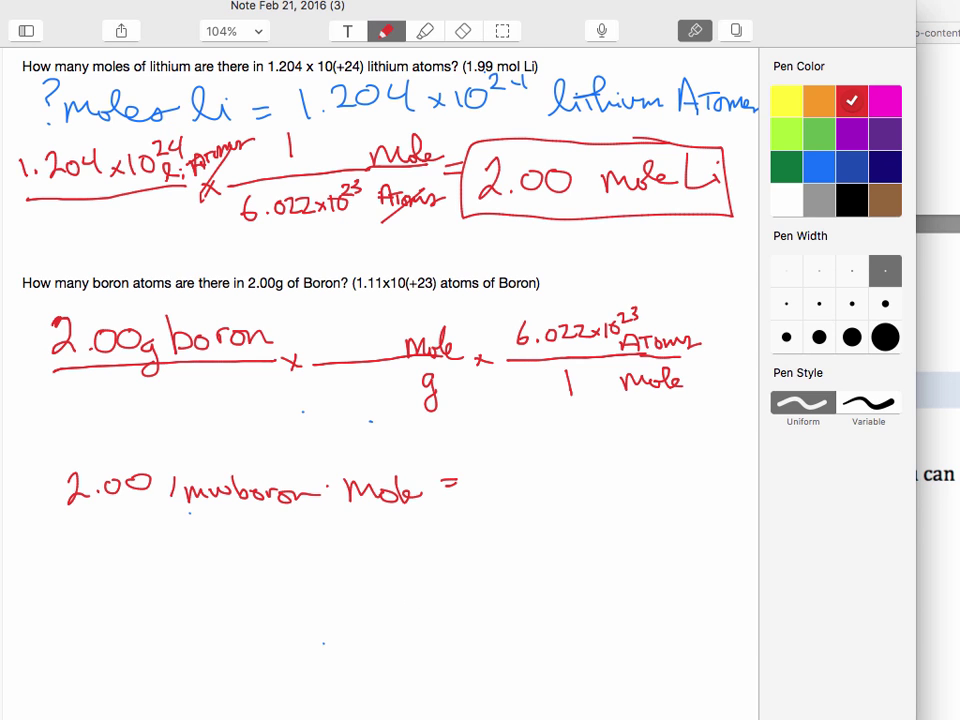
key("super+Tab")
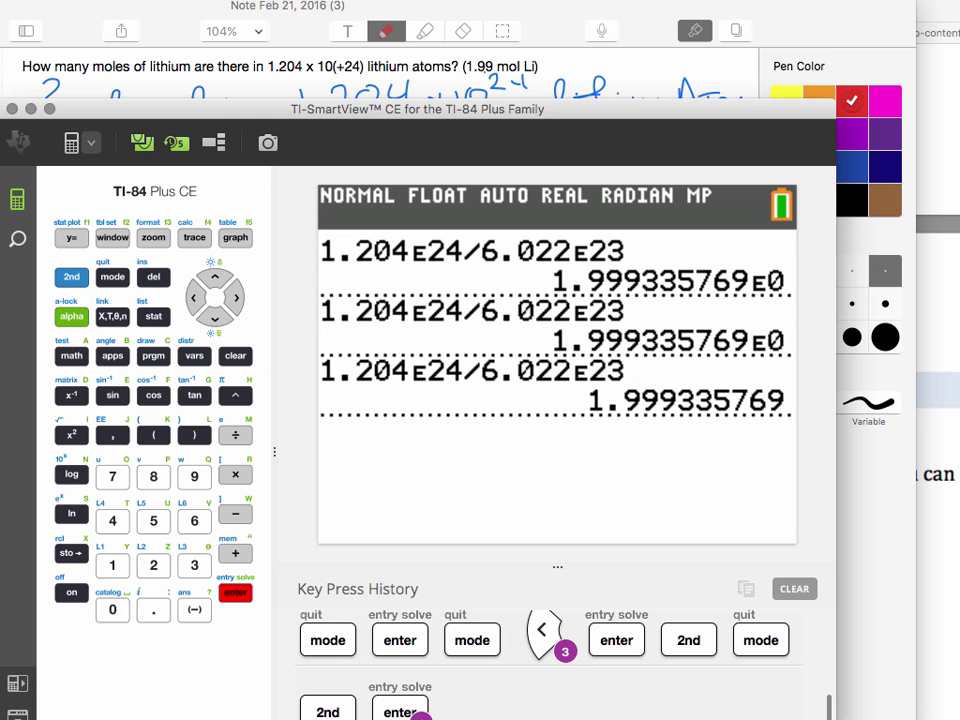
Clear the previous calculations and evaluate 2.00 on the calculator
left_click(237, 356)
type("2")
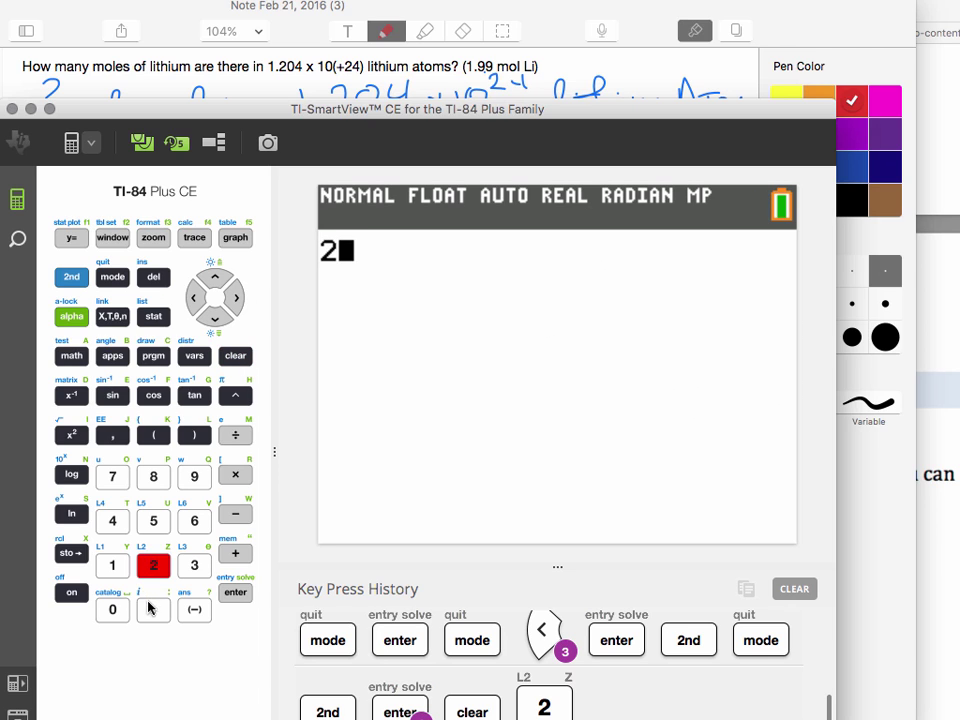
left_click(153, 609)
left_click(112, 609)
left_click(112, 609)
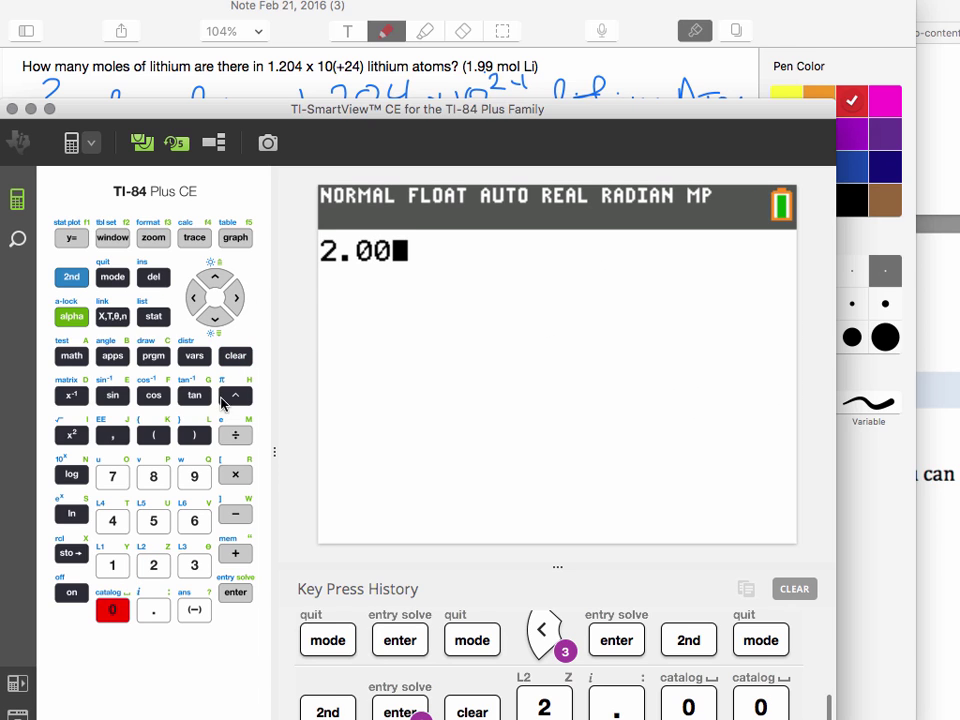
left_click(235, 592)
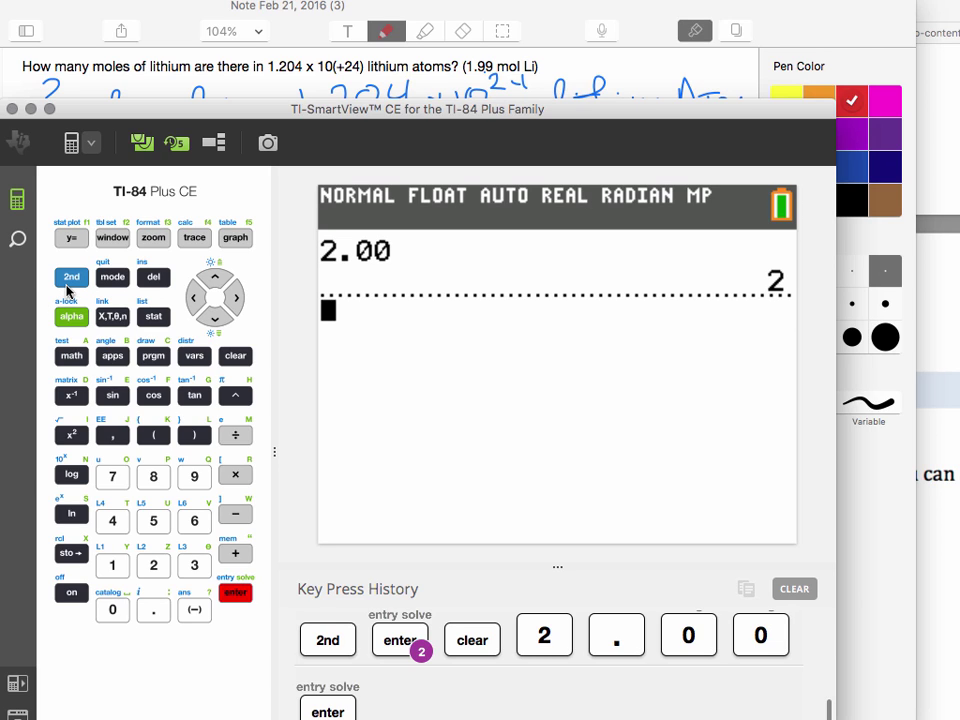
Enter and evaluate Avogadro's number 6.022E23 using the EE exponent key
left_click(194, 520)
left_click(153, 610)
left_click(112, 609)
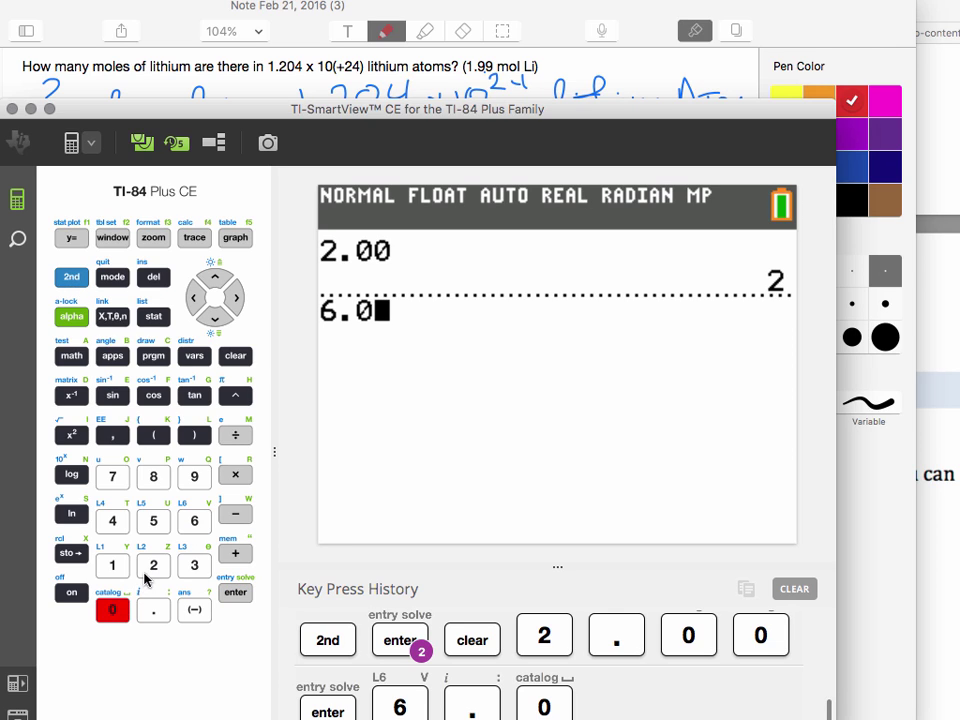
left_click(153, 565)
left_click(151, 568)
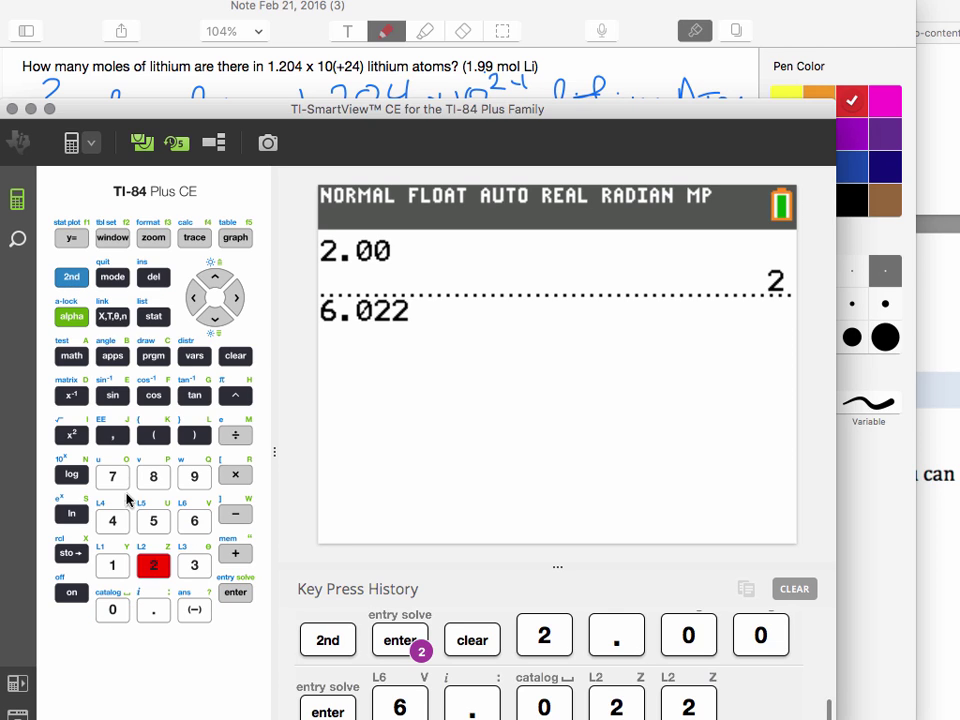
left_click(70, 279)
left_click(112, 434)
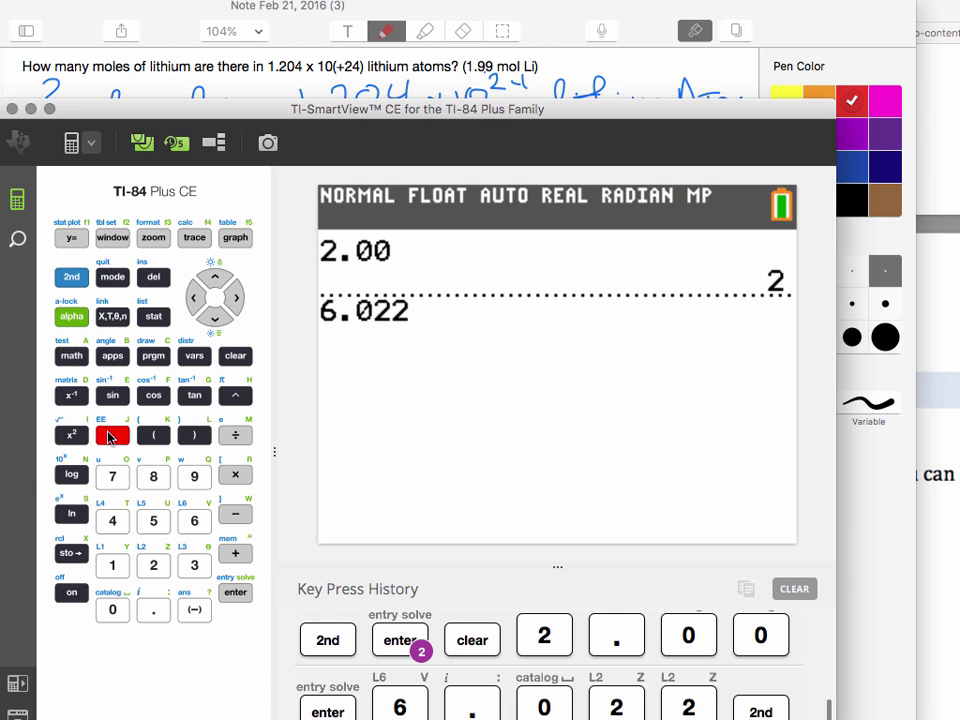
left_click(153, 565)
left_click(194, 566)
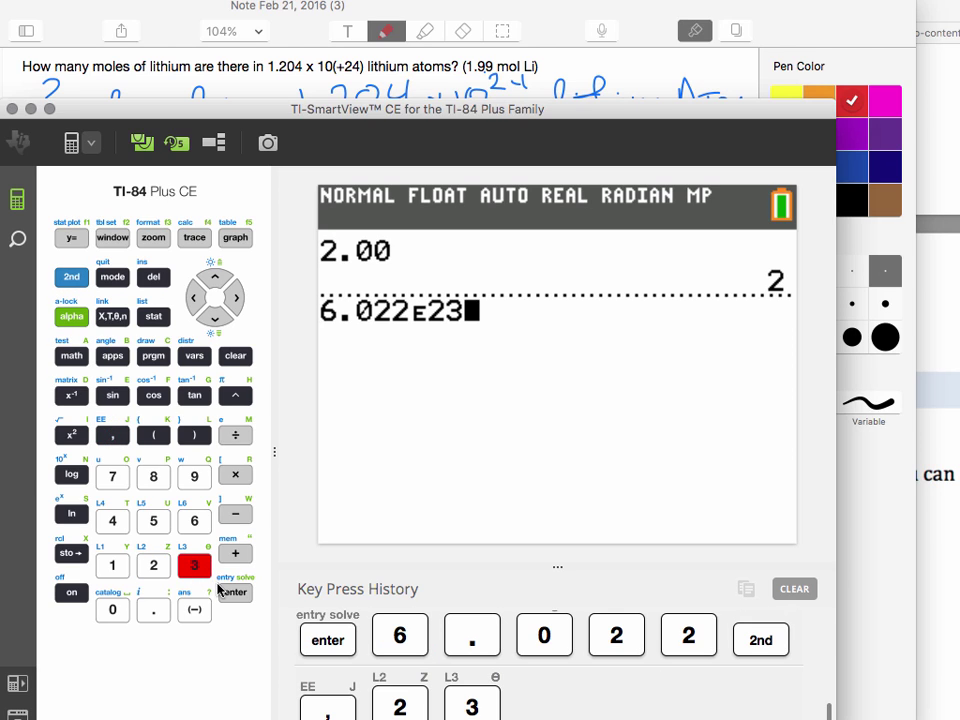
left_click(231, 592)
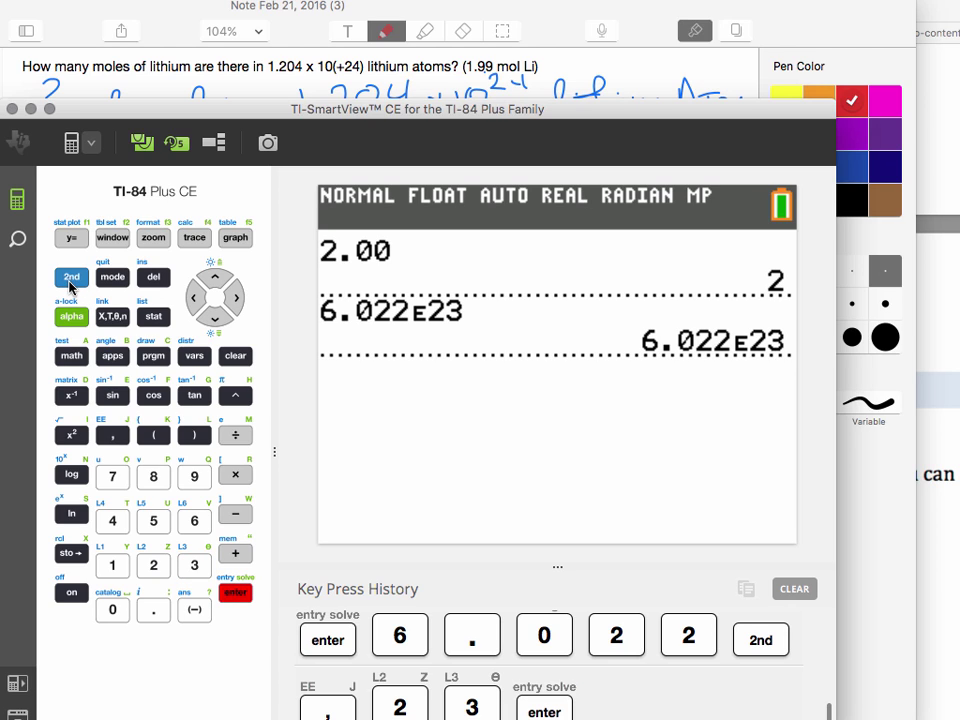
Store the 6.022E23 answer into variable A
left_click(71, 552)
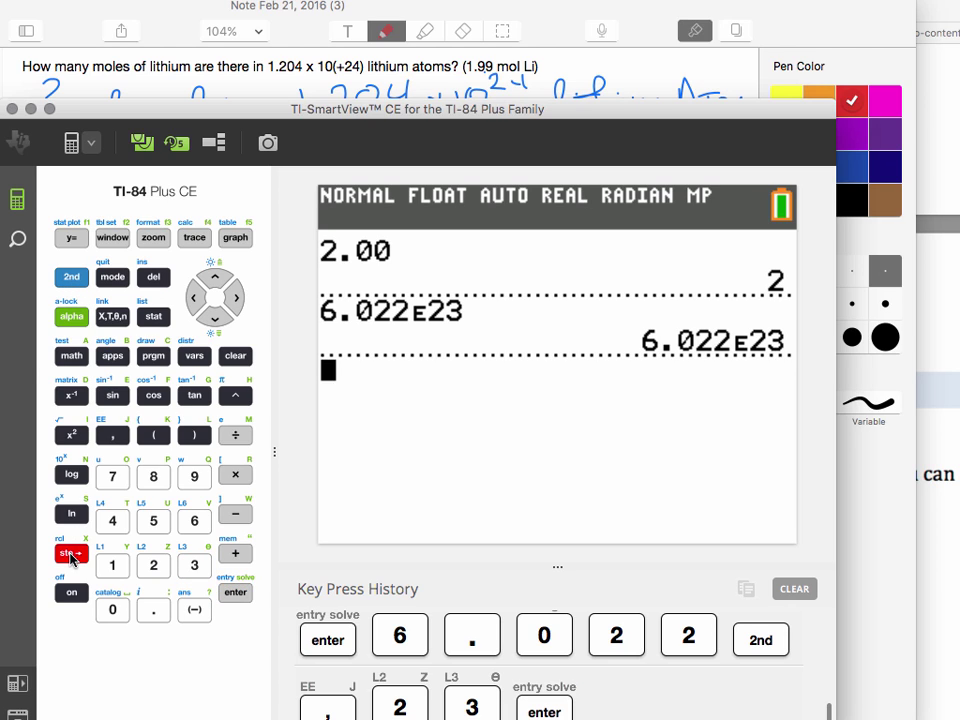
left_click(68, 318)
left_click(72, 356)
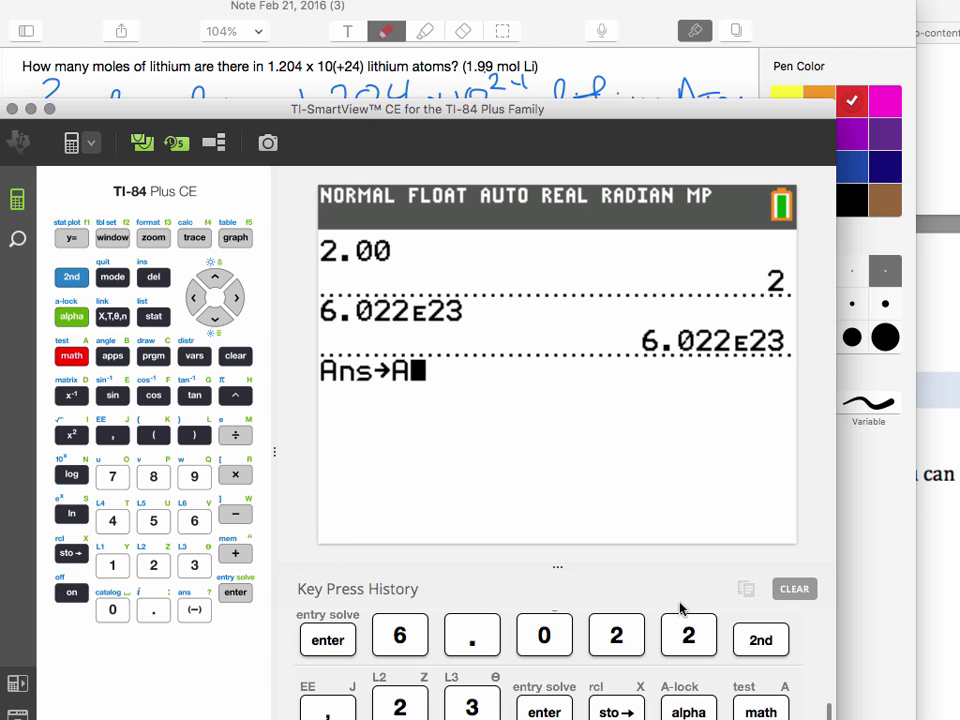
left_click_drag(681, 116, 678, 77)
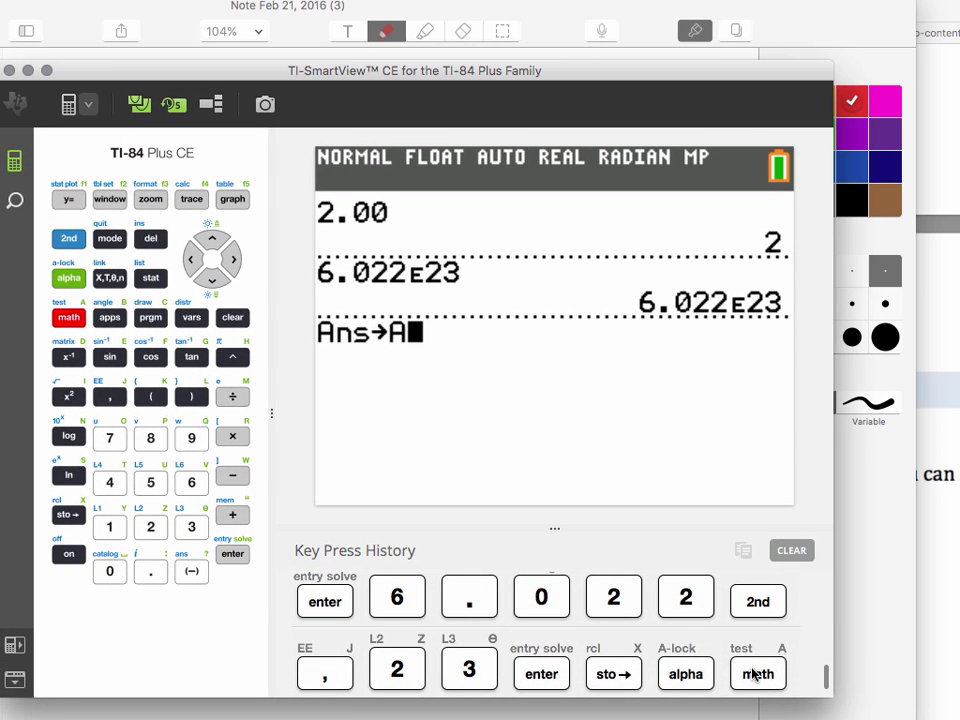
left_click(233, 556)
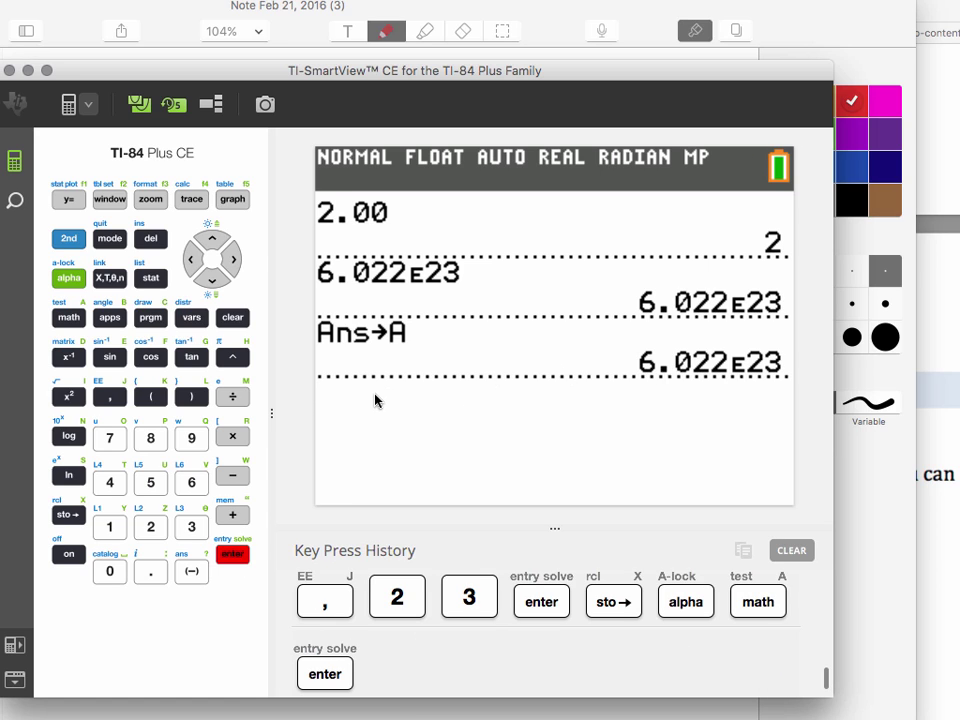
Evaluate 2*A to get 1.2044E24, then clear the screen
left_click(151, 527)
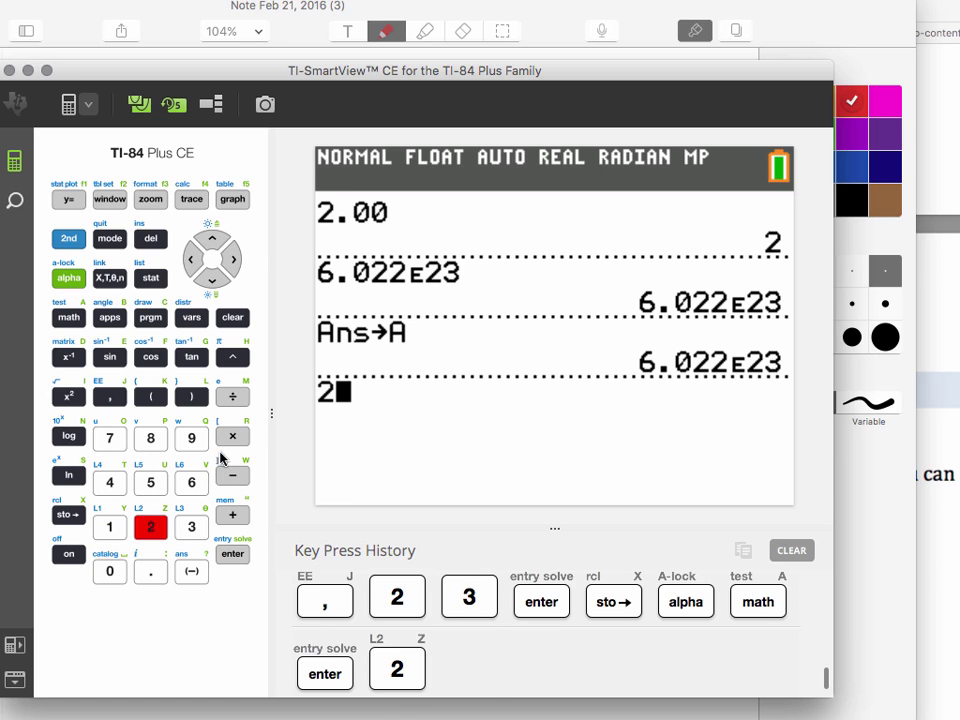
left_click(232, 436)
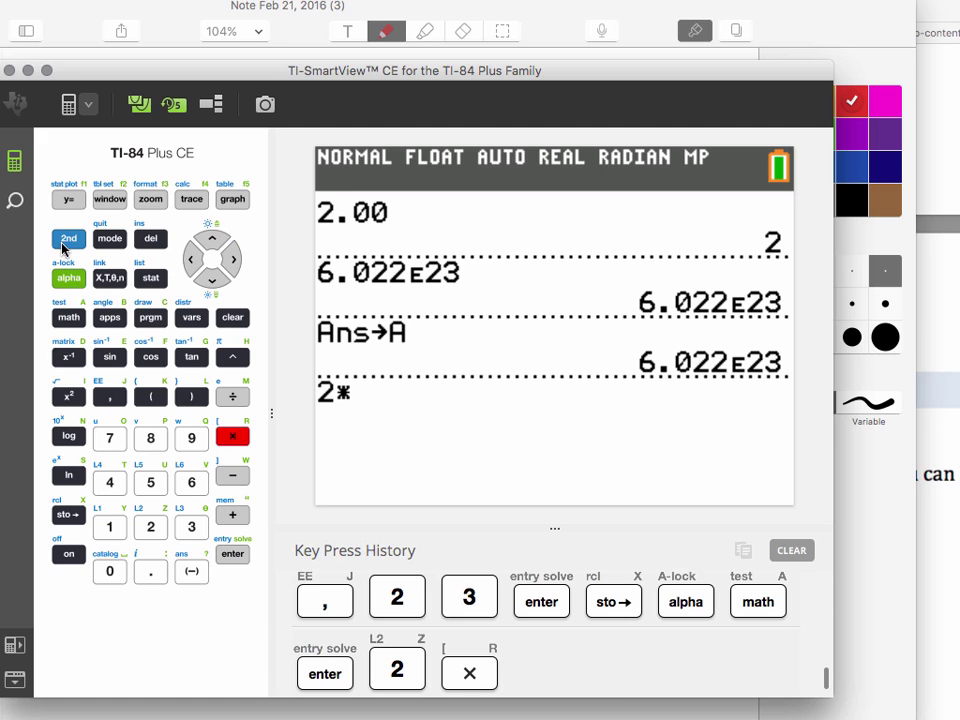
left_click(69, 278)
left_click(69, 317)
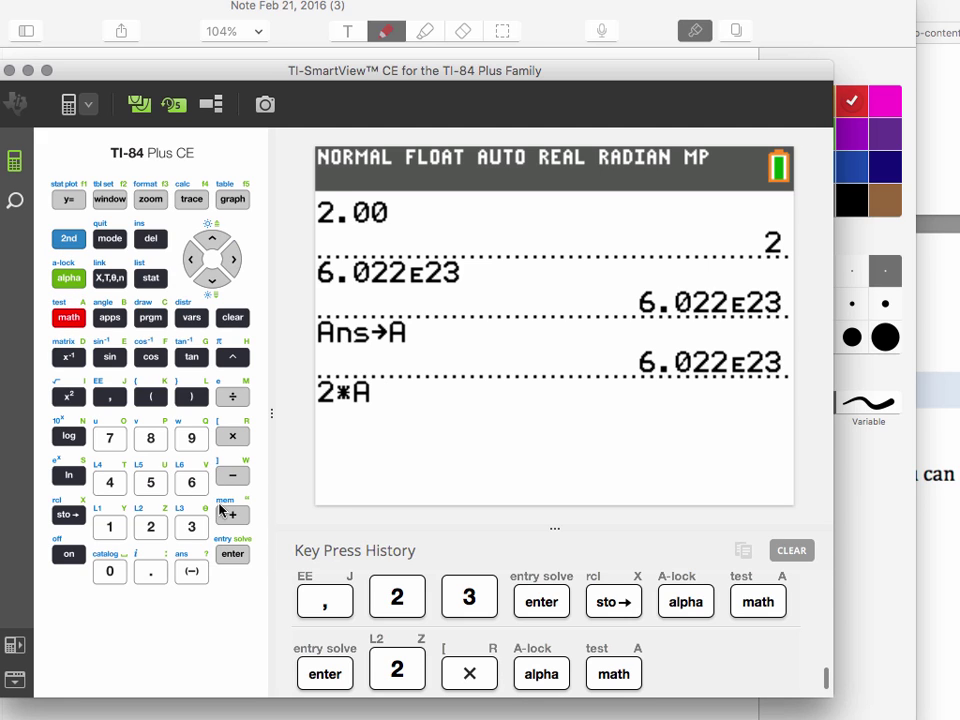
left_click(232, 553)
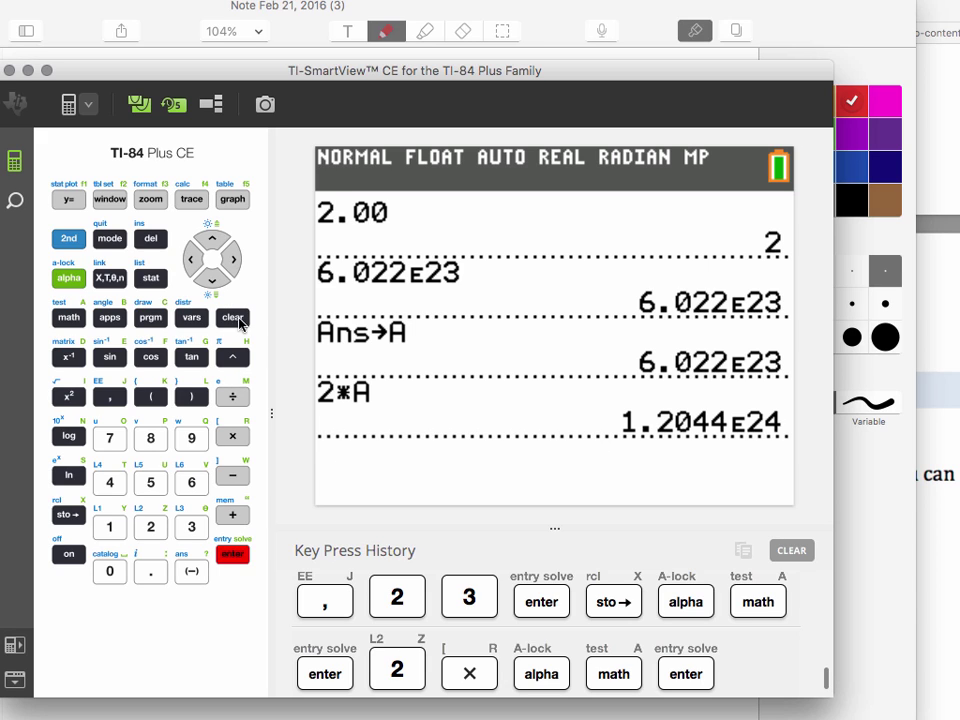
left_click(236, 318)
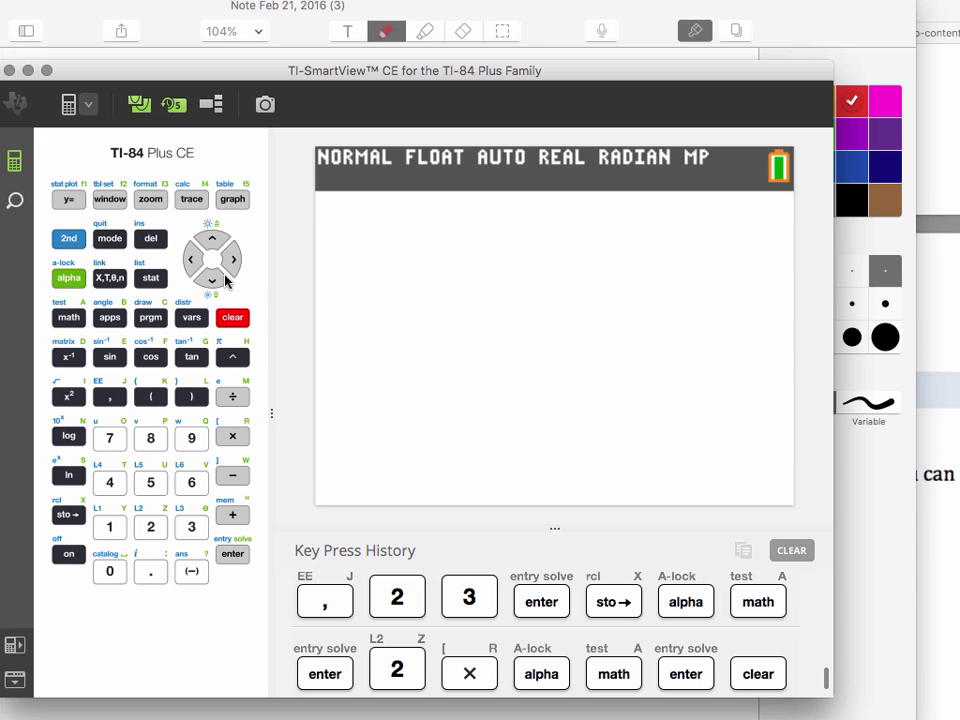
Key in 2.00 and evaluate it to 2 on the cleared home screen
left_click(155, 527)
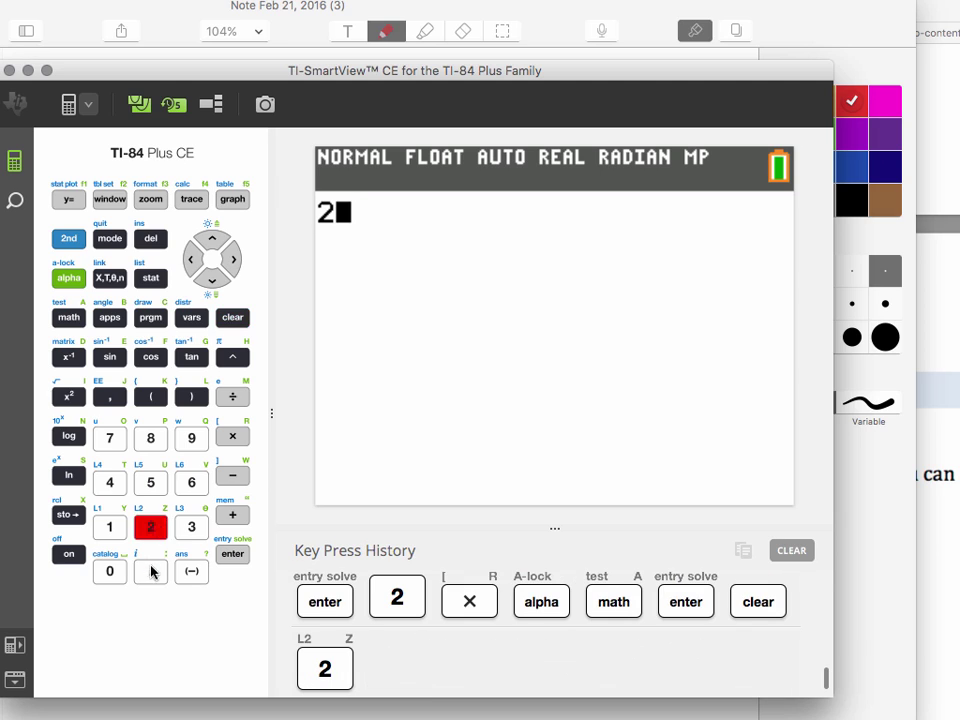
left_click(148, 571)
double_click(112, 571)
left_click(232, 553)
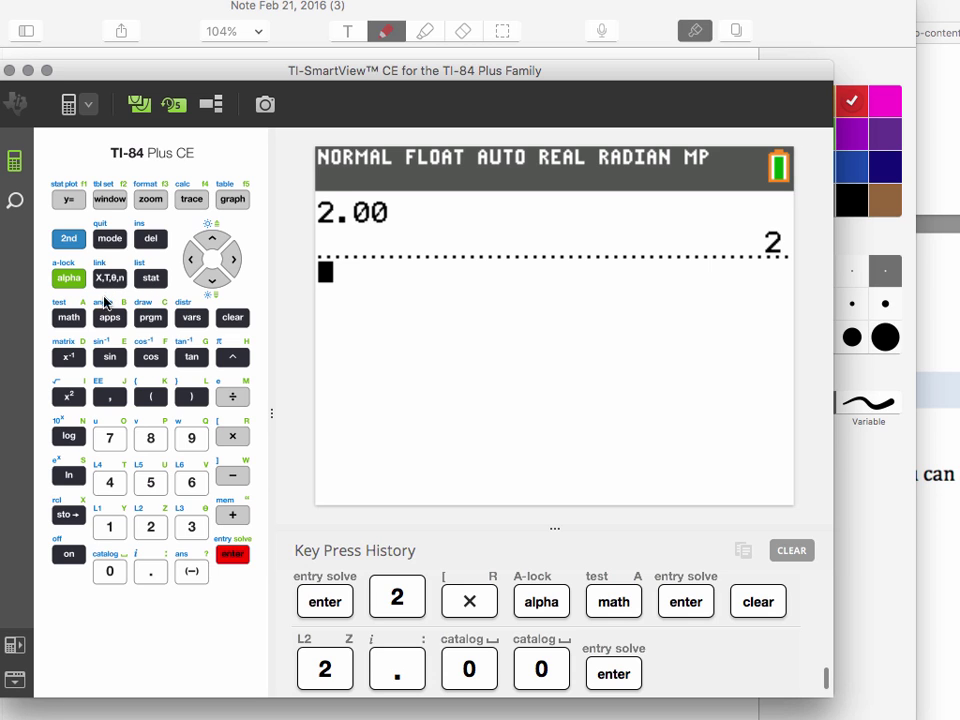
Launch the Periodic Table app and move to Boron in the element list
left_click(110, 318)
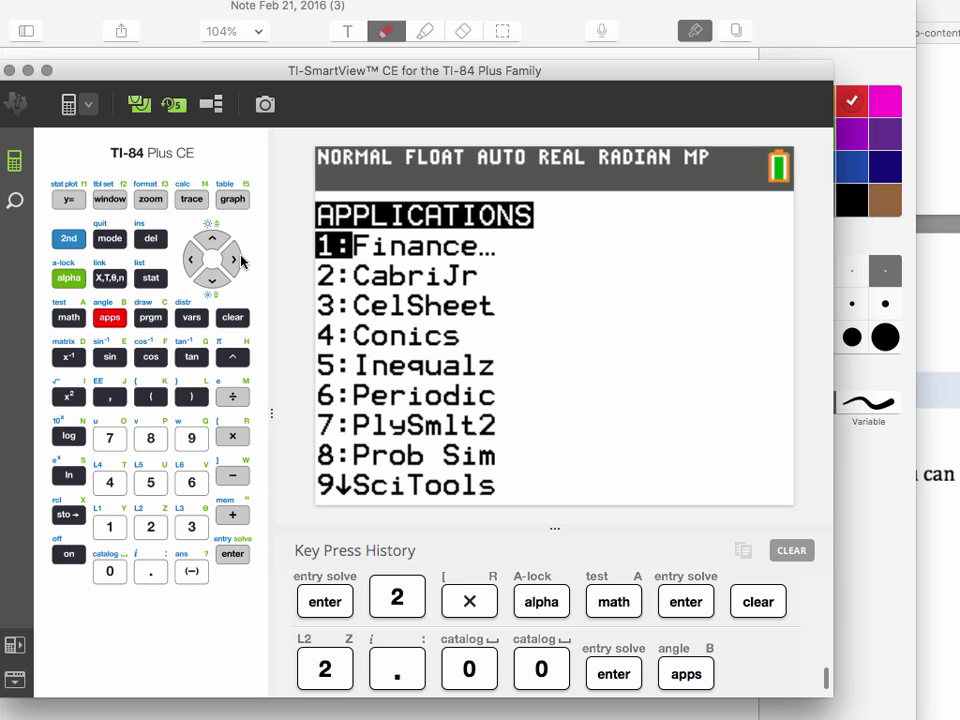
left_click(192, 482)
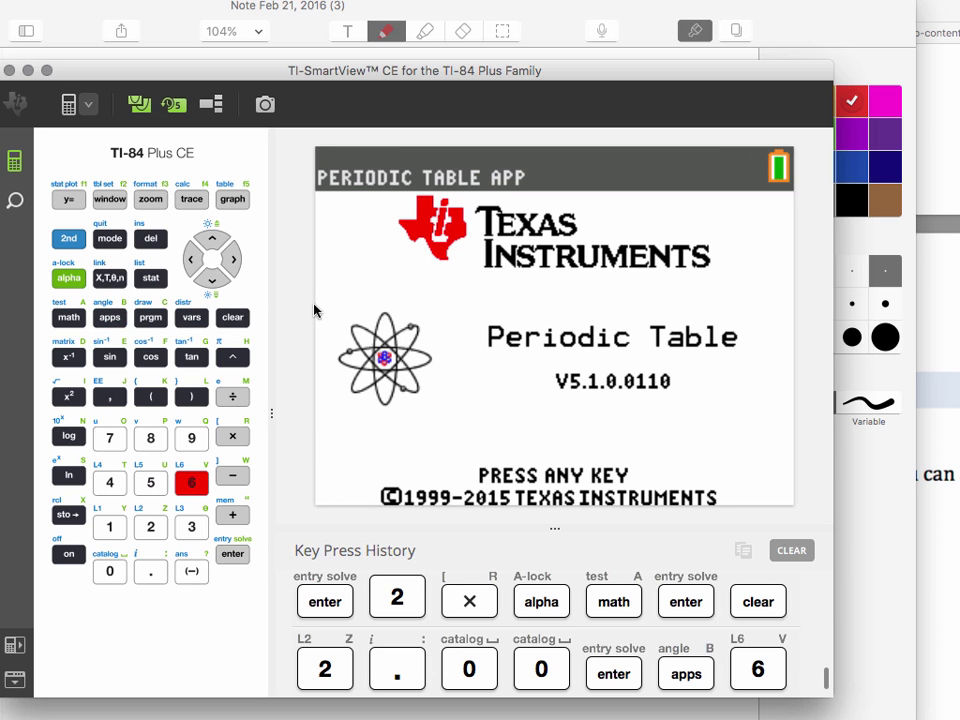
left_click(228, 203)
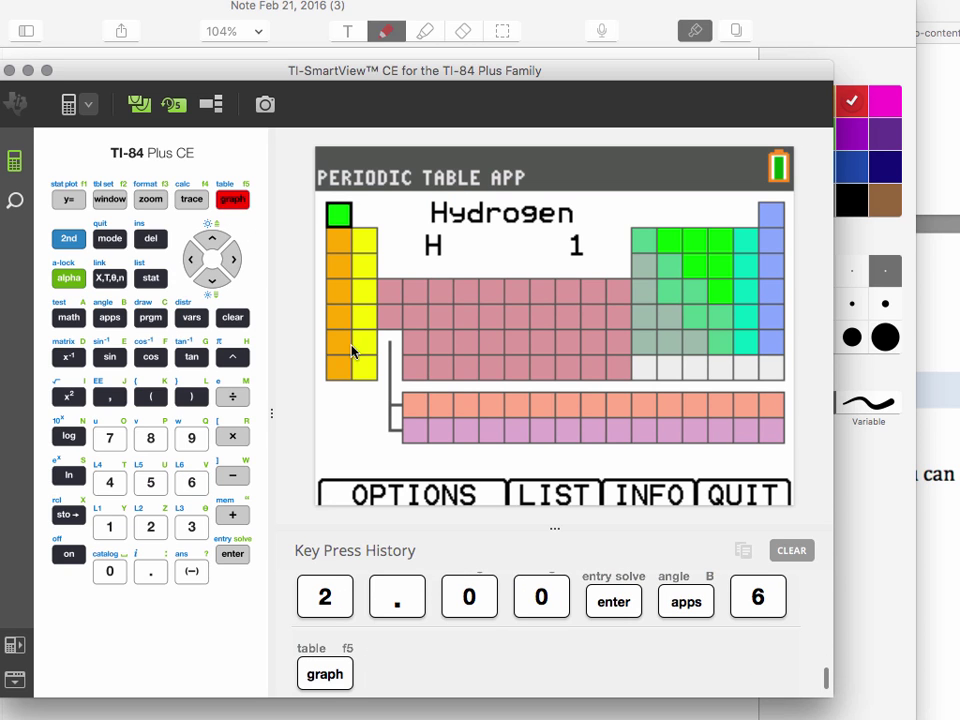
key("F3")
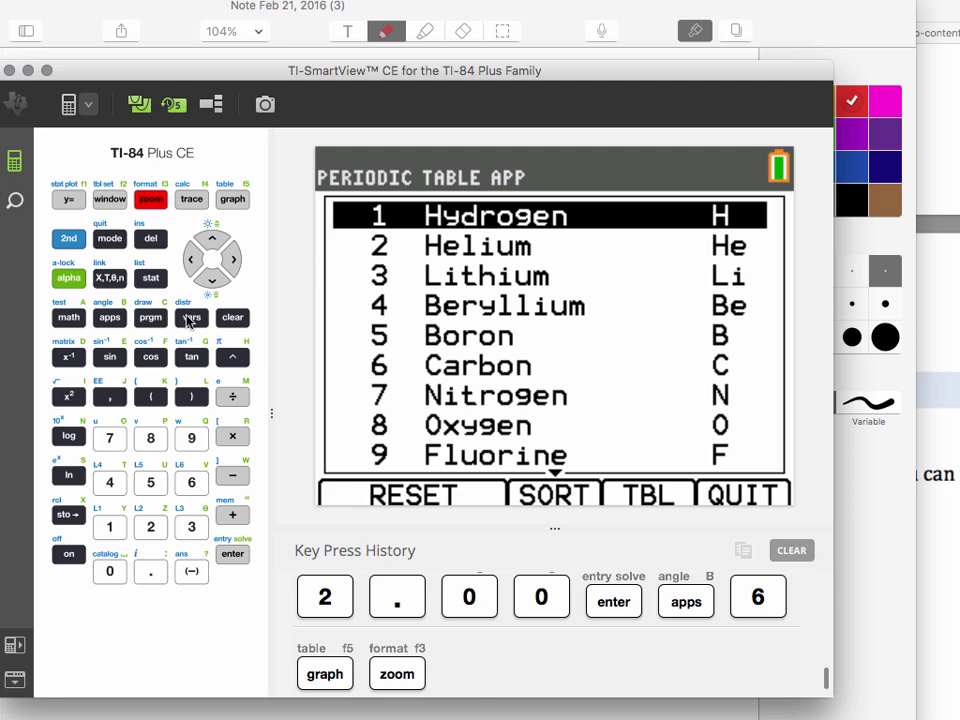
left_click(207, 282)
left_click(207, 282)
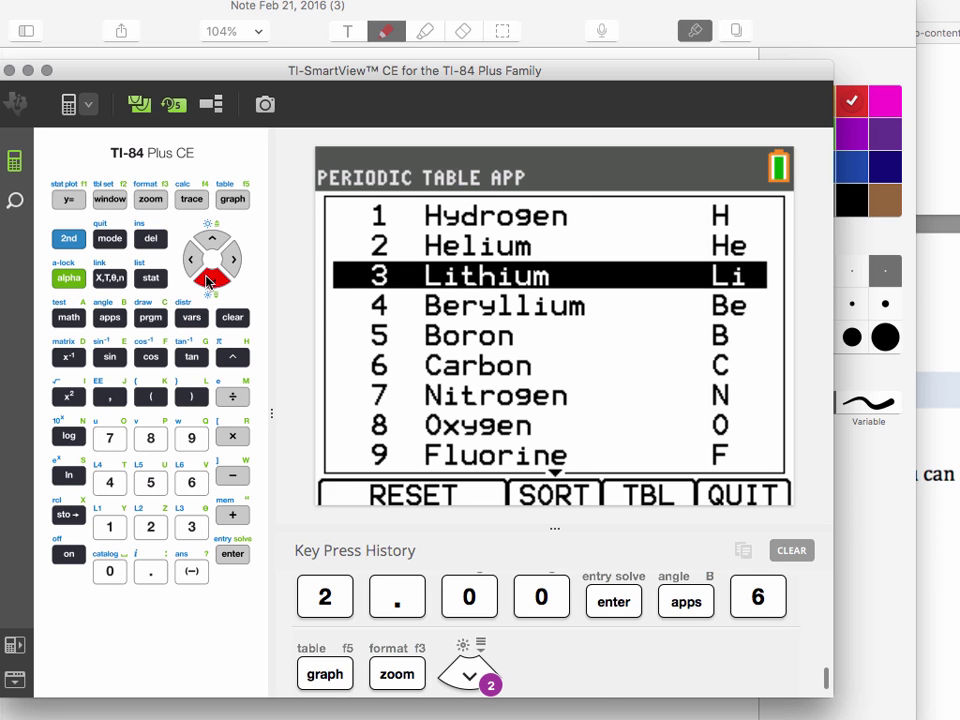
left_click(207, 282)
left_click(207, 282)
Capture boron's atomic weight 10.806 from its details and return to the home screen
left_click(232, 553)
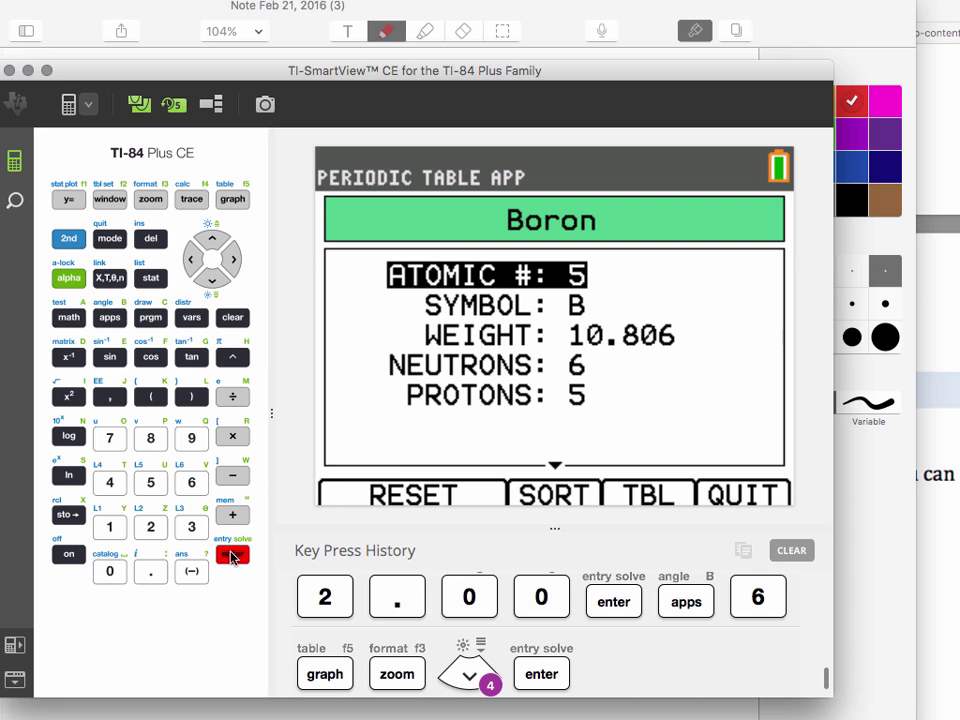
left_click(207, 282)
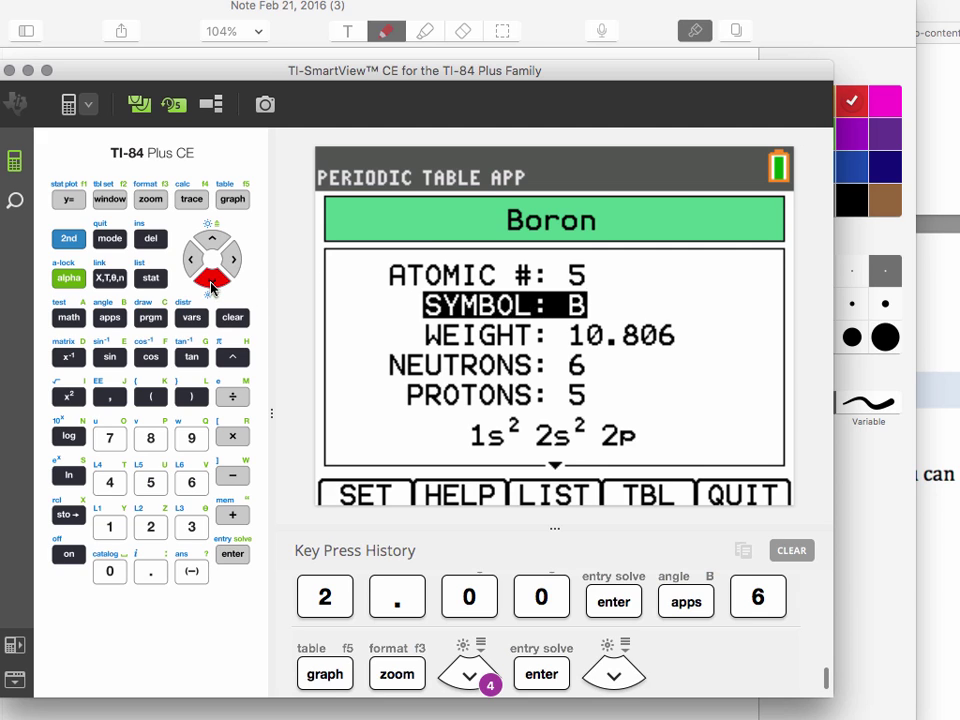
left_click(207, 282)
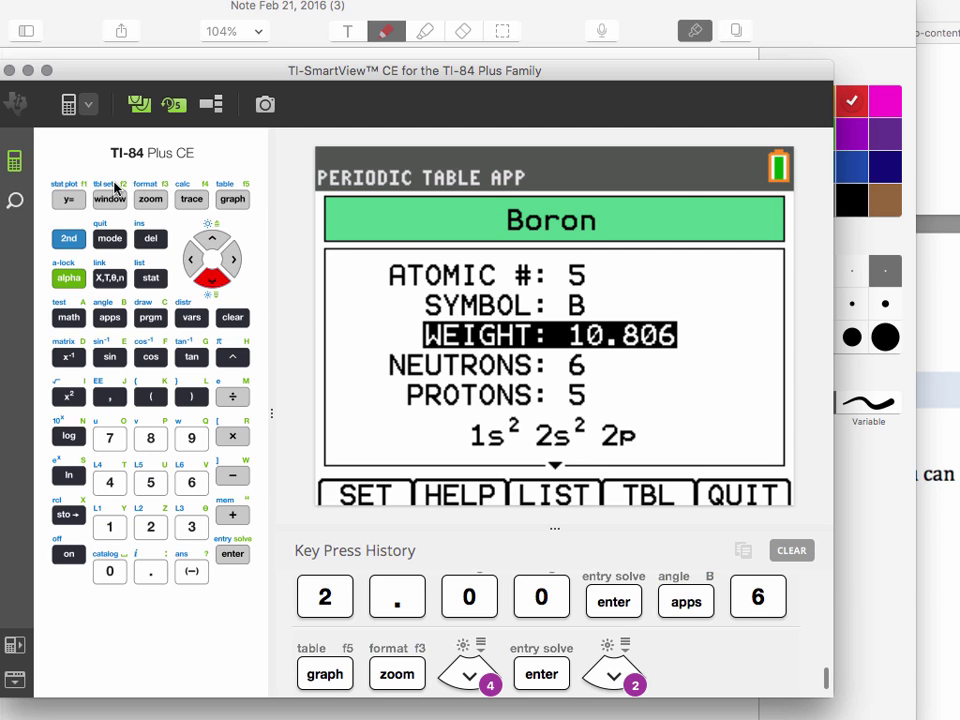
left_click(69, 199)
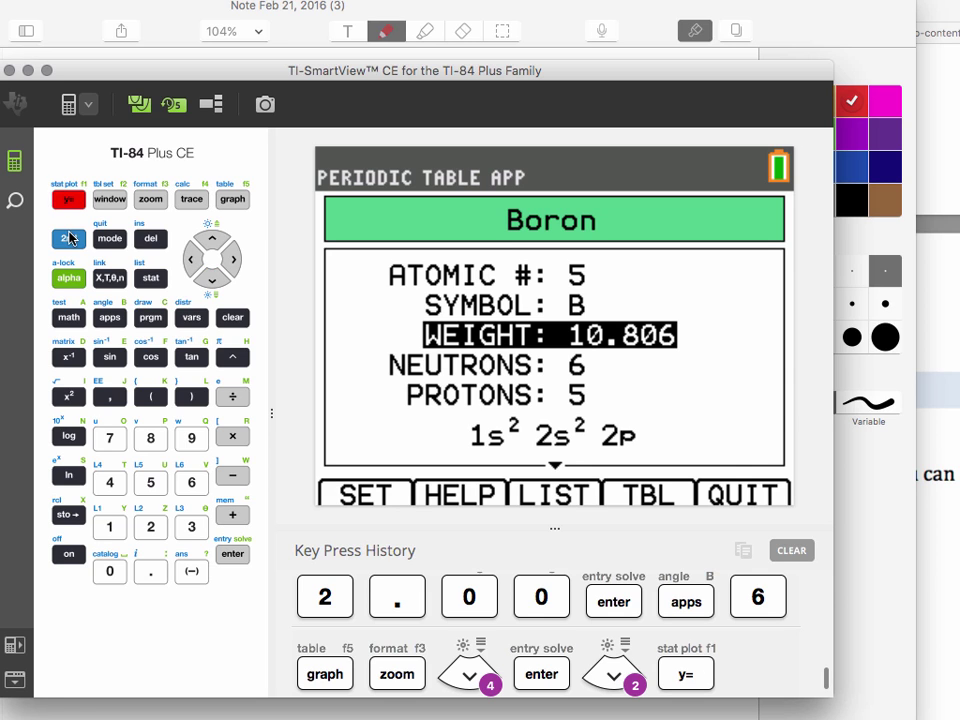
left_click(68, 239)
left_click(110, 239)
left_click(68, 239)
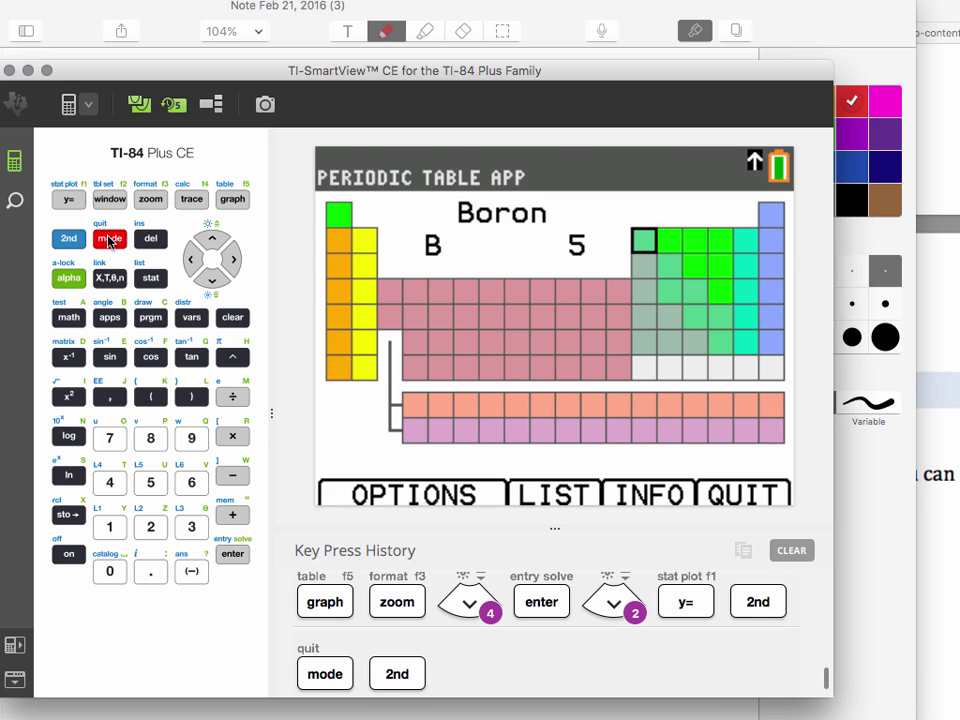
left_click(110, 239)
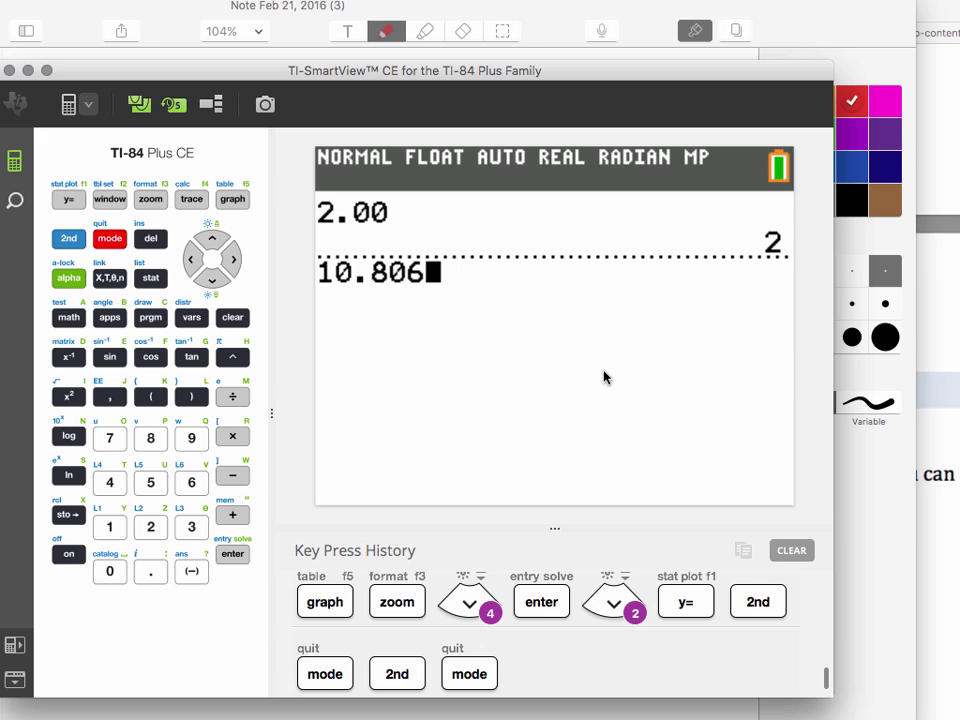
Enter 10.806 as a line and recall the earlier answer 2 from history
left_click(232, 554)
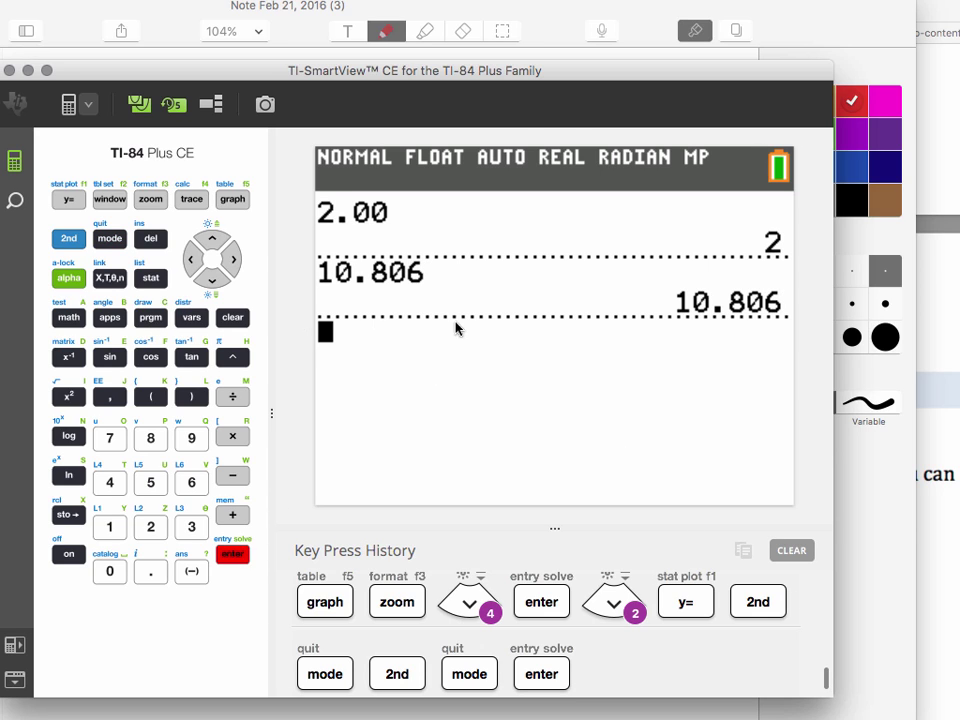
left_click_drag(471, 70, 486, 51)
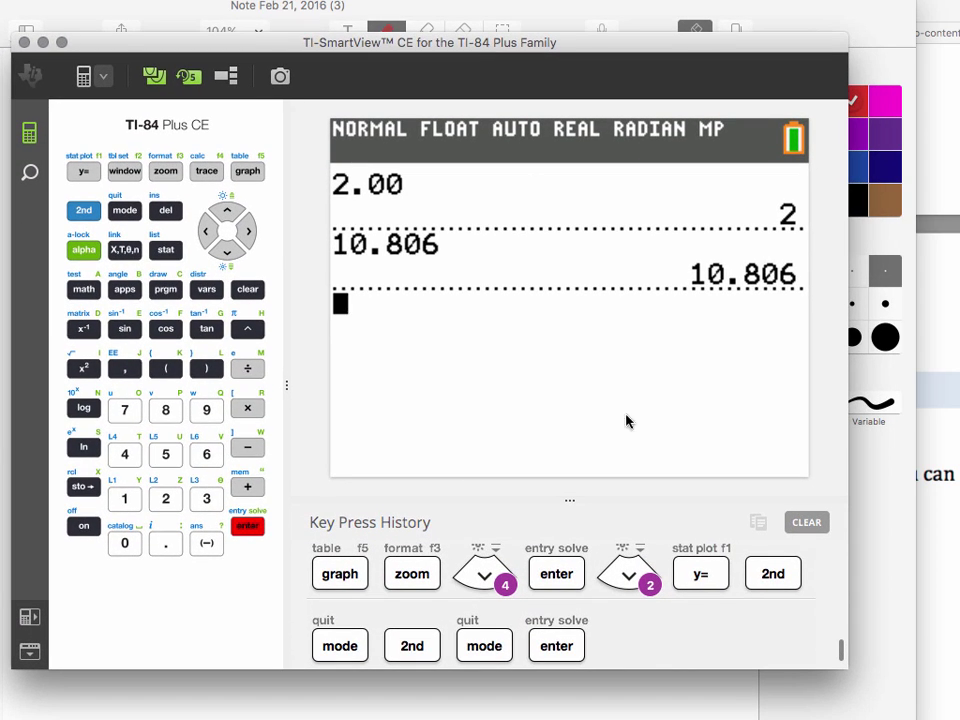
left_click(228, 214)
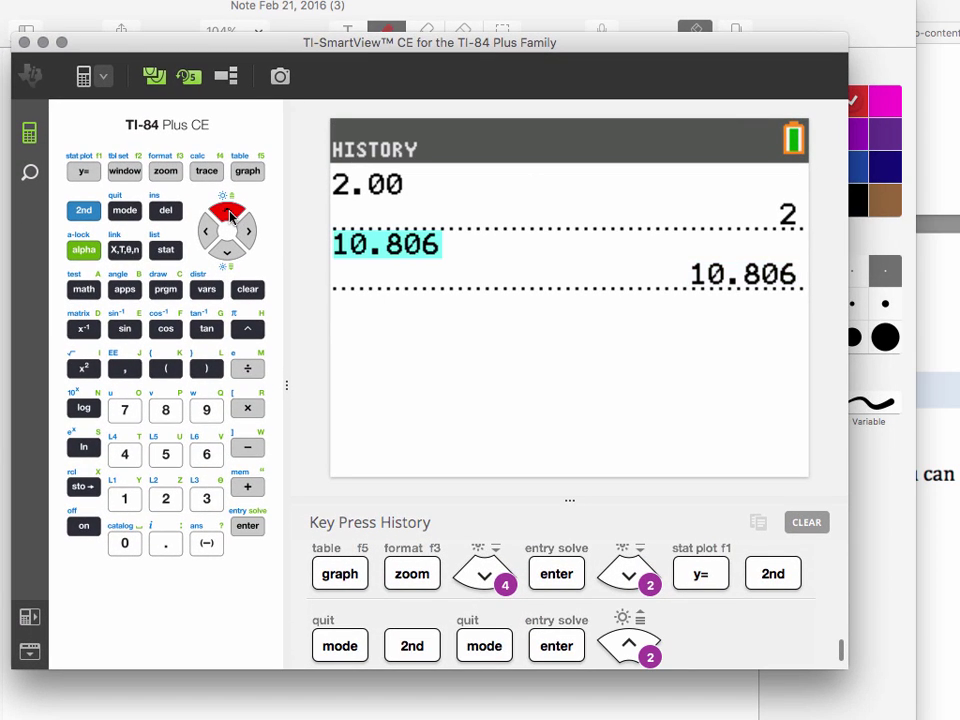
left_click(229, 215)
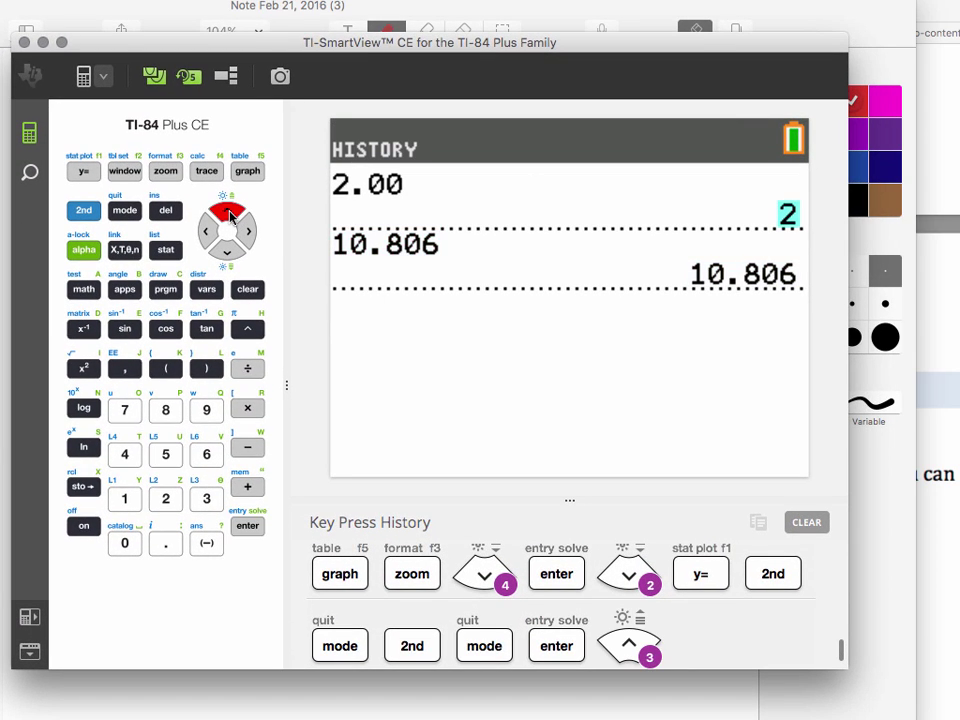
left_click(247, 525)
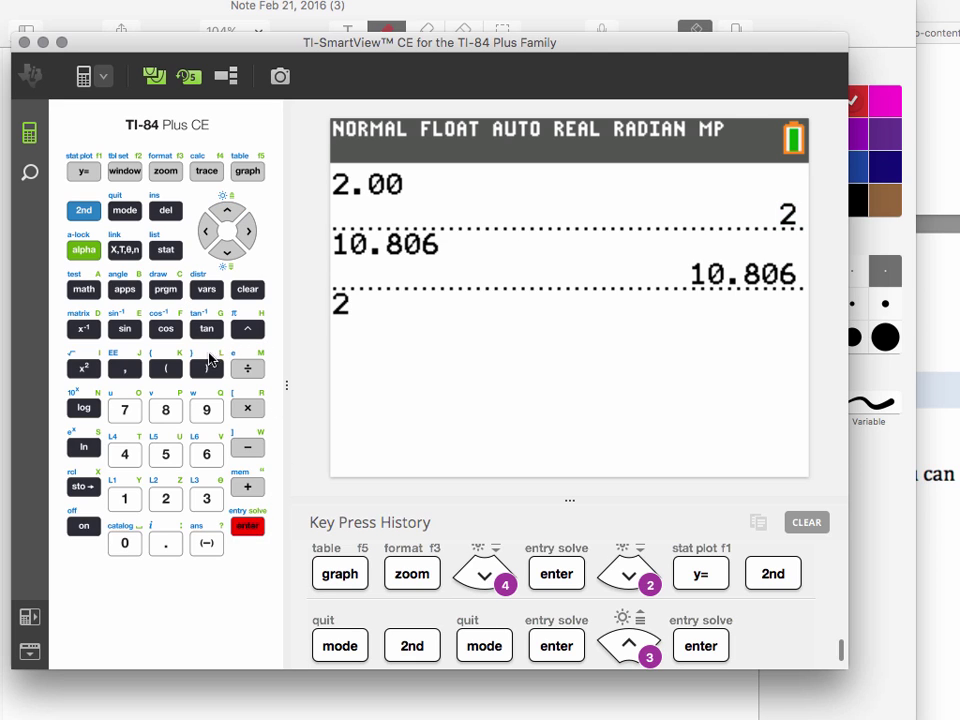
Build 2/10.806*A and evaluate it to 1.114565982E23 boron atoms
left_click(247, 368)
left_click(227, 218)
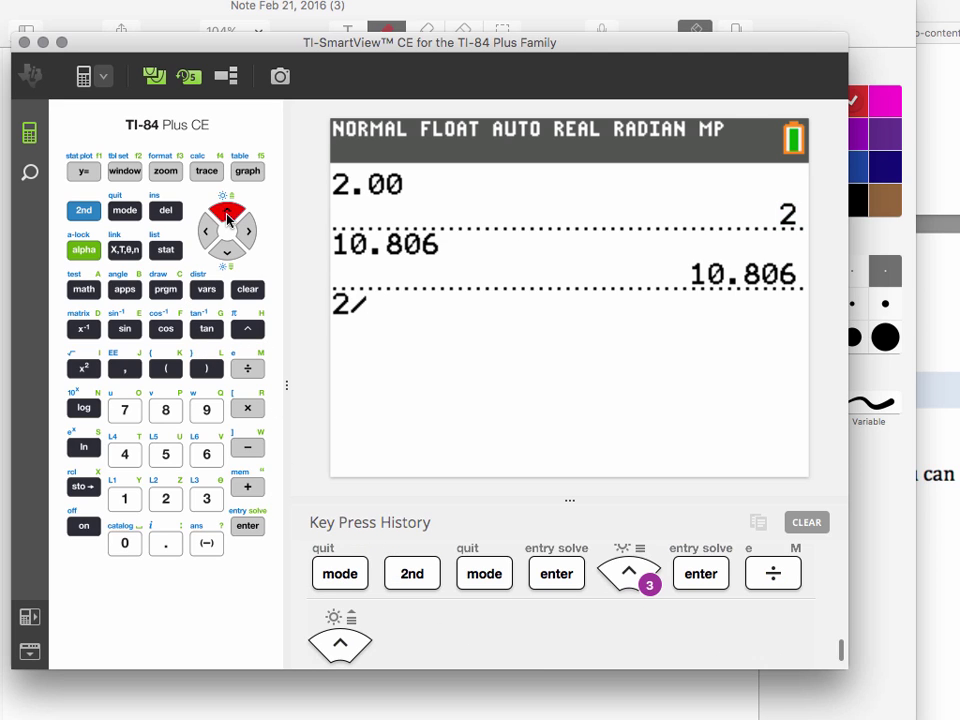
left_click(252, 527)
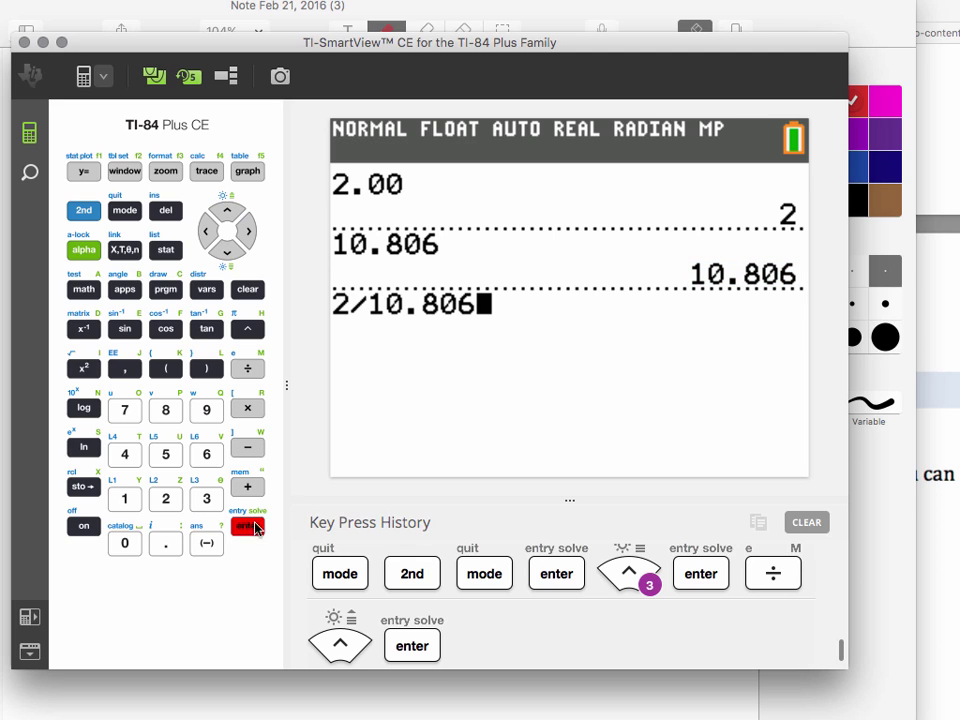
left_click(249, 409)
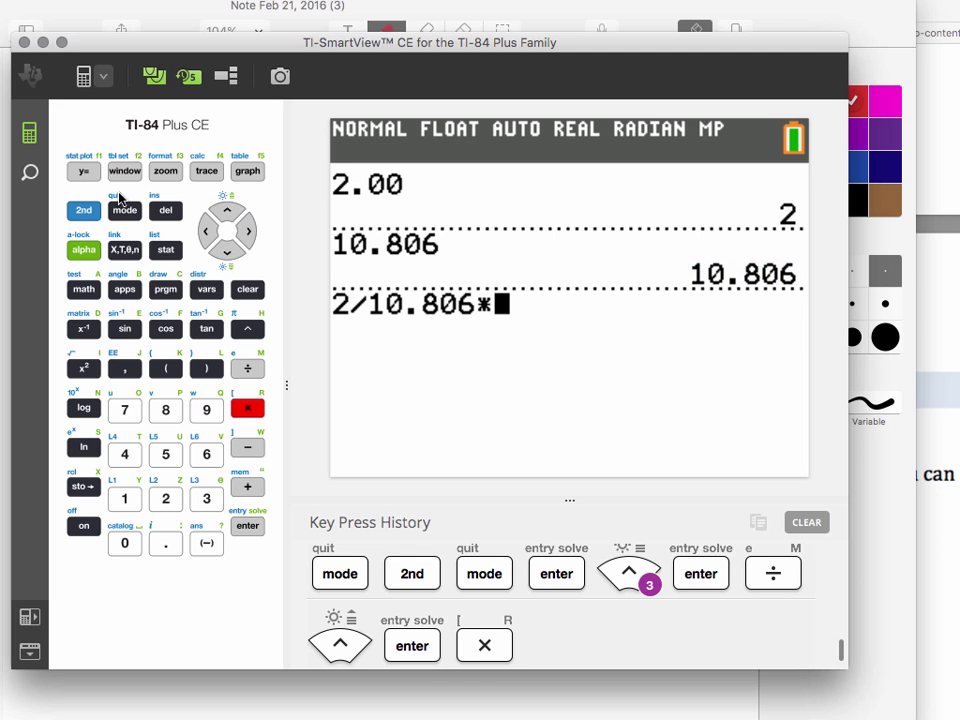
left_click(76, 250)
left_click(84, 289)
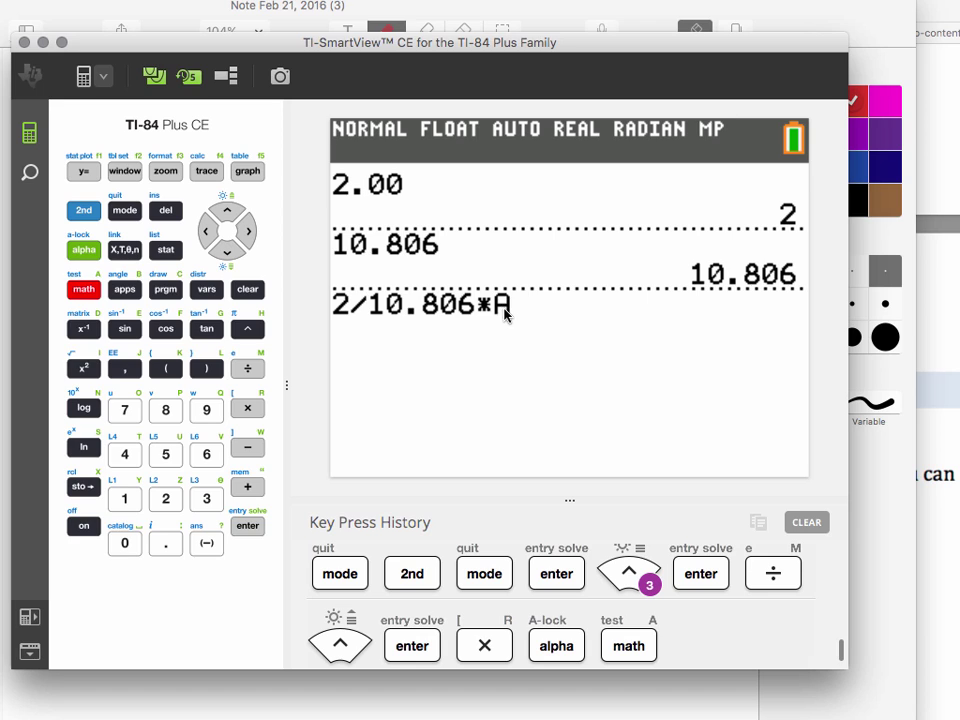
left_click(252, 527)
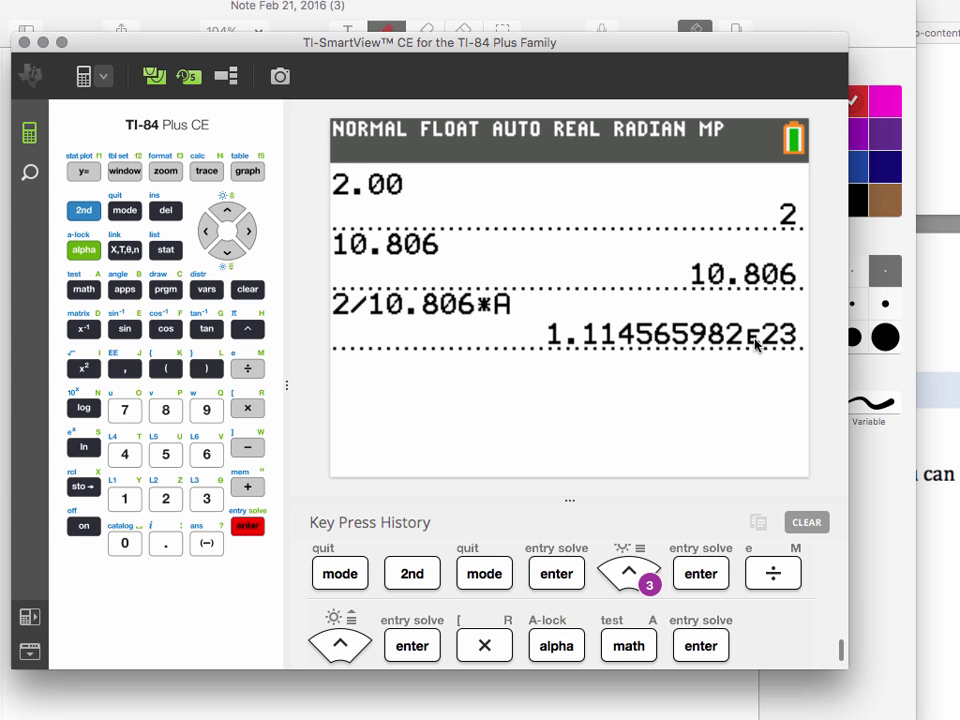
left_click_drag(517, 48, 493, 536)
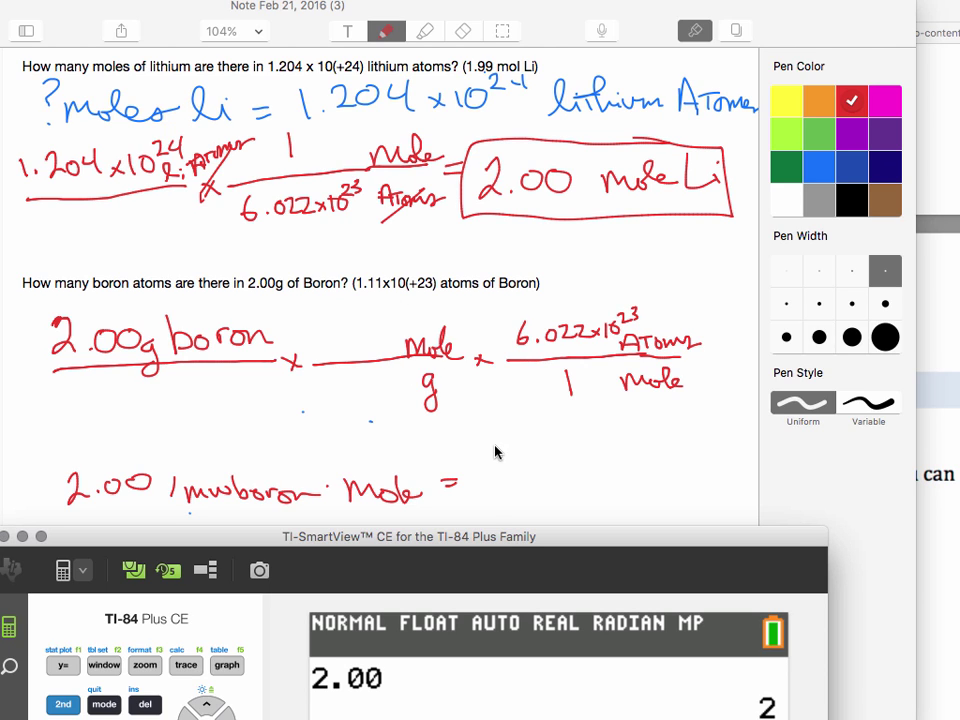
Handwrite 1.11×10²³ Atoms Boron in red after the boron equals sign and box it
left_click_drag(506, 539, 521, 682)
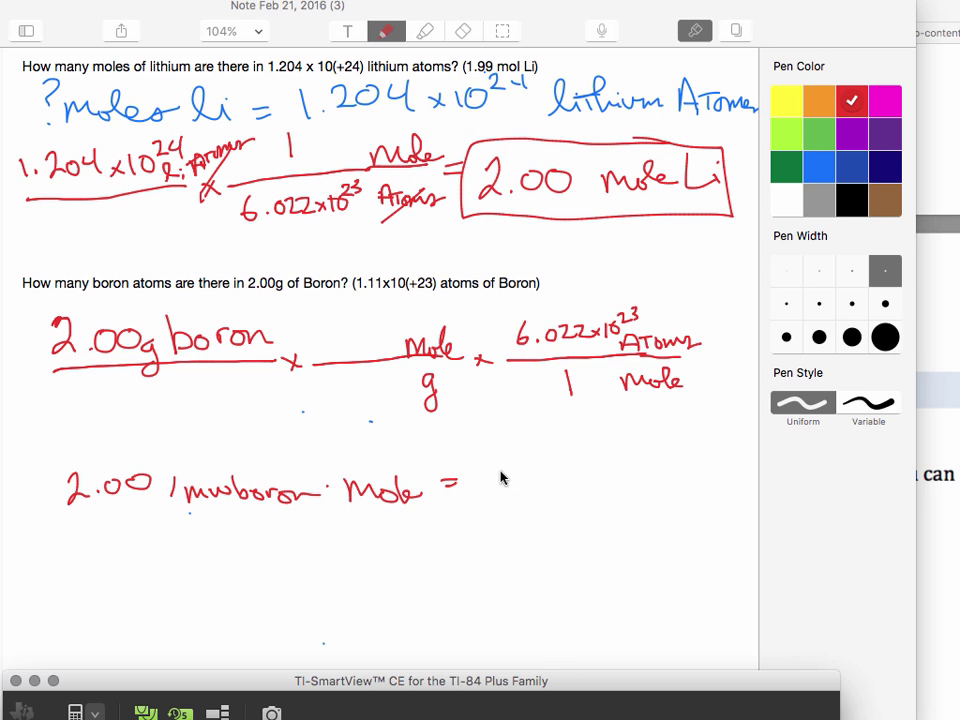
left_click_drag(481, 475, 483, 511)
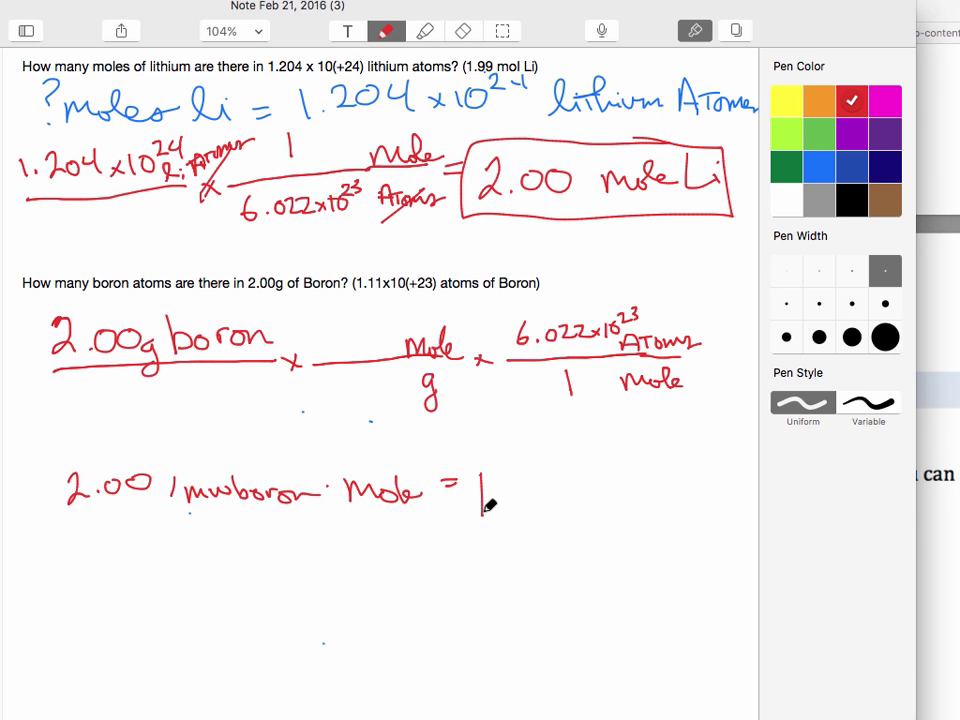
left_click(504, 510)
mouse_move(522, 479)
left_mouse_down()
mouse_move(522, 512)
mouse_move(562, 508)
left_mouse_up()
mouse_move(562, 484)
left_mouse_down()
mouse_move(546, 508)
mouse_move(578, 506)
left_mouse_up()
left_click_drag(596, 479, 630, 476)
mouse_move(633, 467)
left_mouse_down()
mouse_move(645, 465)
mouse_move(638, 478)
mouse_move(655, 514)
left_mouse_up()
left_click_drag(660, 498, 718, 510)
left_click_drag(654, 530, 722, 544)
mouse_move(707, 454)
left_mouse_down()
mouse_move(716, 556)
mouse_move(472, 557)
mouse_move(473, 479)
mouse_move(494, 462)
mouse_move(717, 450)
left_mouse_up()
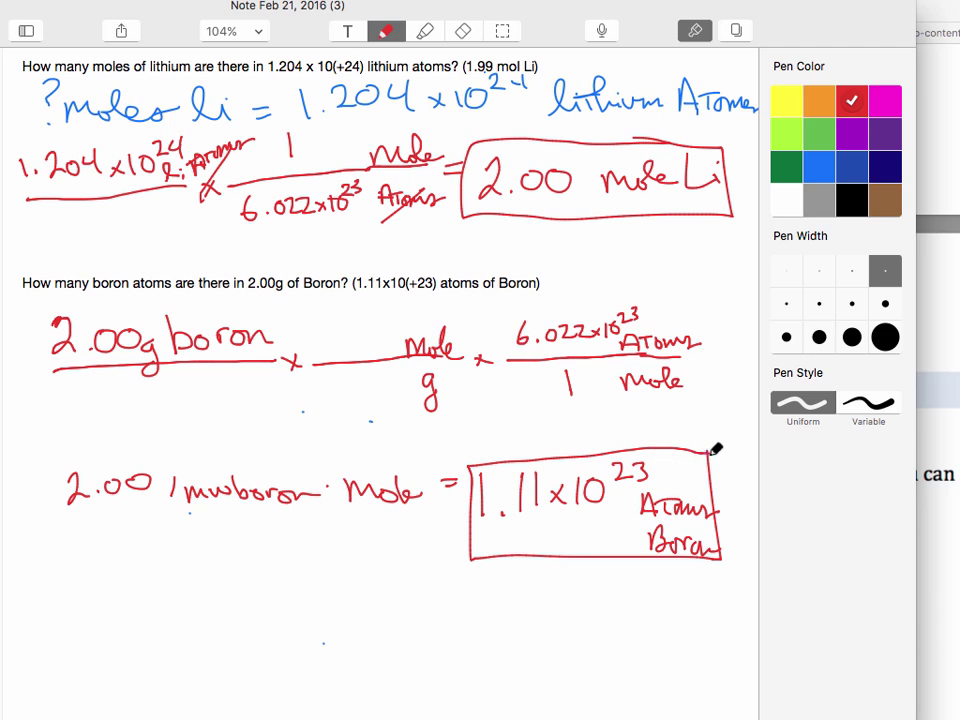